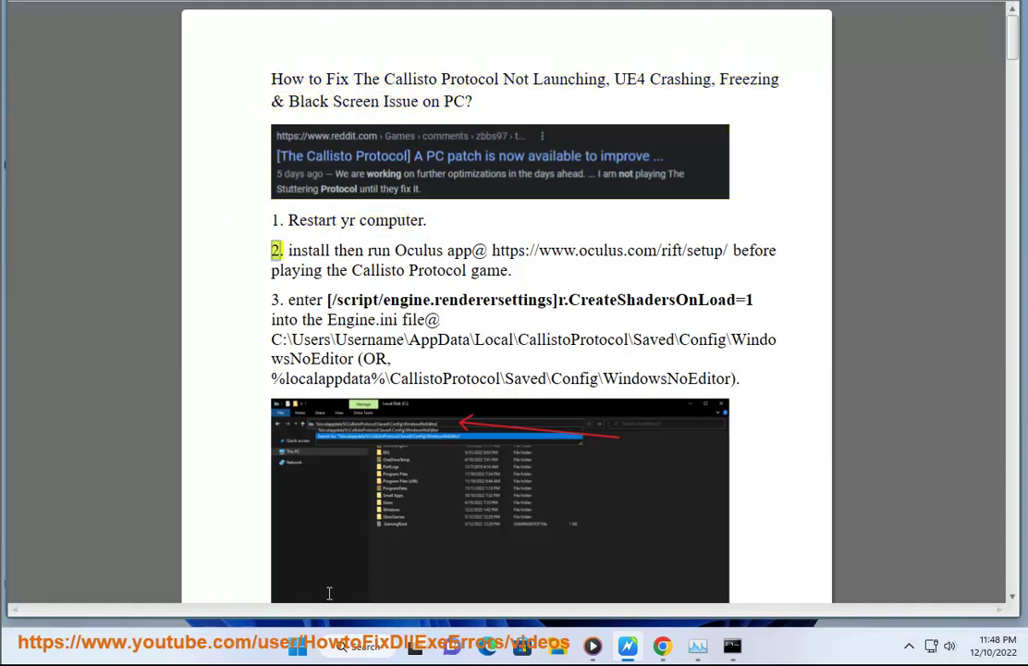
- Show the Windows restart and shut down options, then dismiss them without restarting
click(298, 645)
click(712, 591)
click(703, 564)
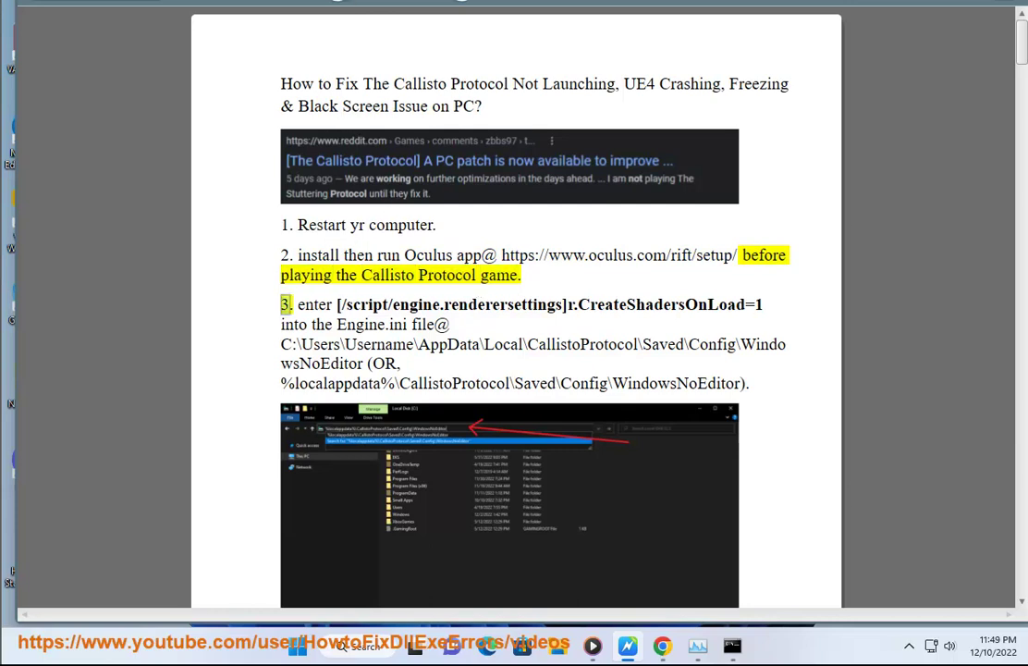
- Search the web in a new Chrome tab for the guide's Oculus setup link text
drag(737, 256, 502, 256)
click(642, 551)
click(662, 645)
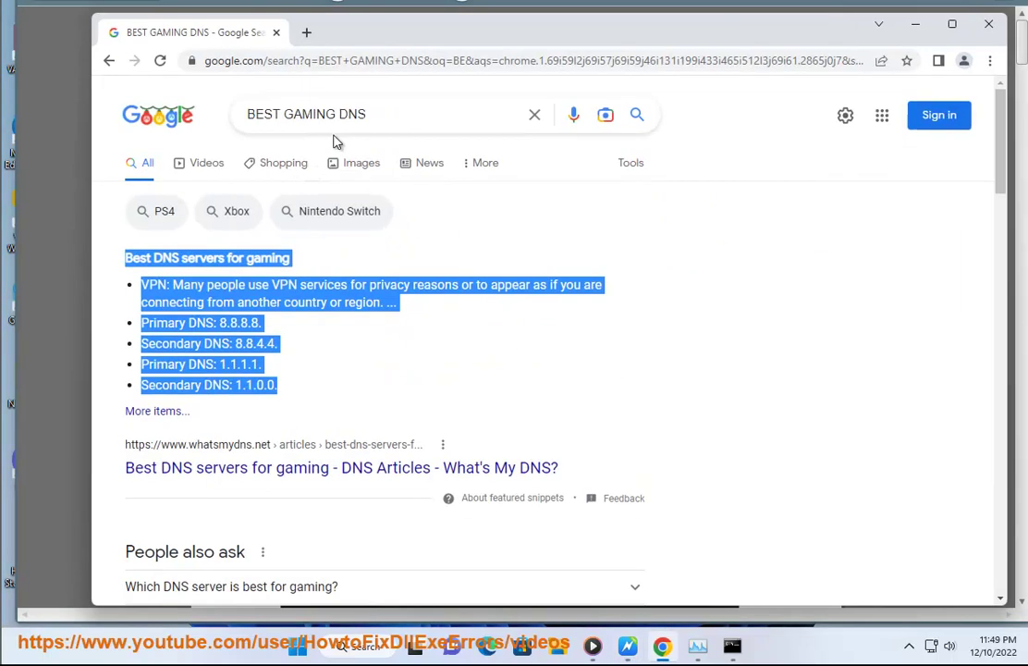
click(306, 32)
text(before playing the Callisto Protocol gam)
key(Return)
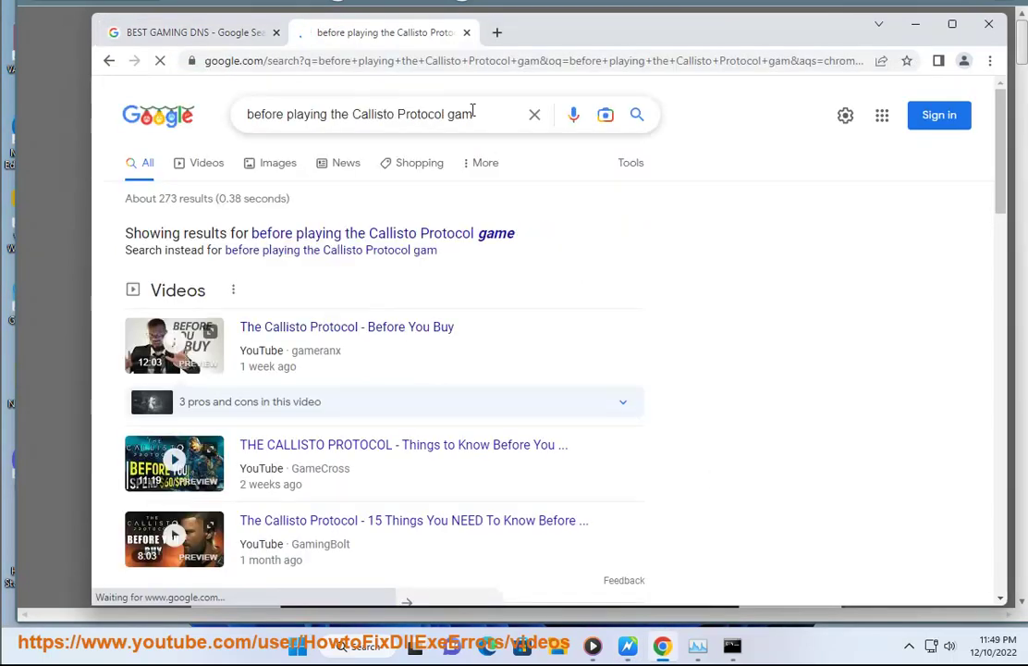
- Load the copied Oculus Rift setup URL in Chrome and download the Oculus Rift software
key(alt+Tab)
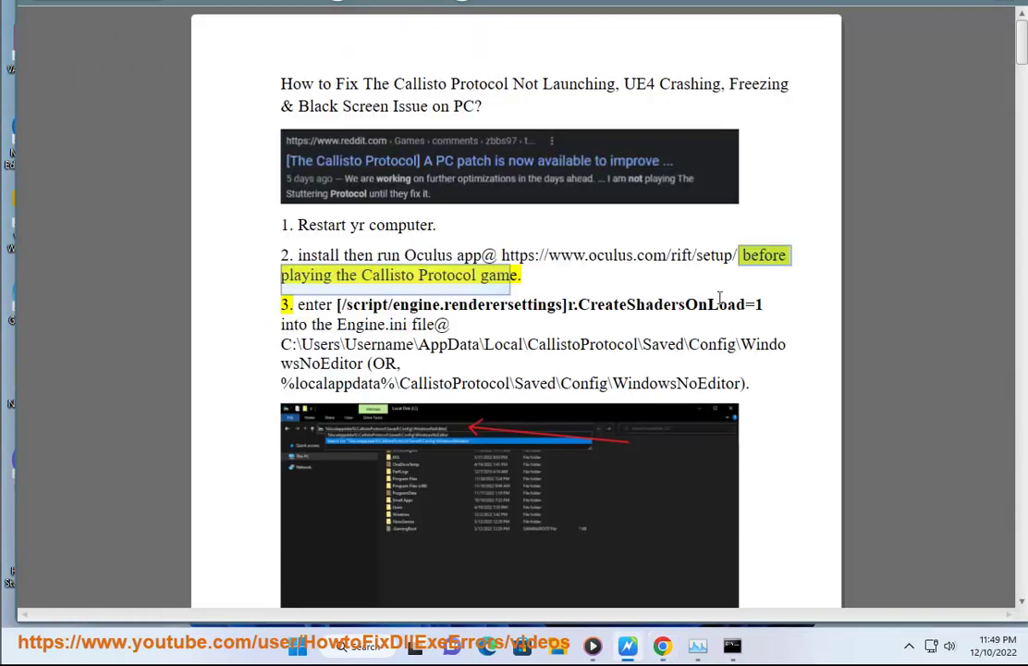
drag(739, 256, 502, 256)
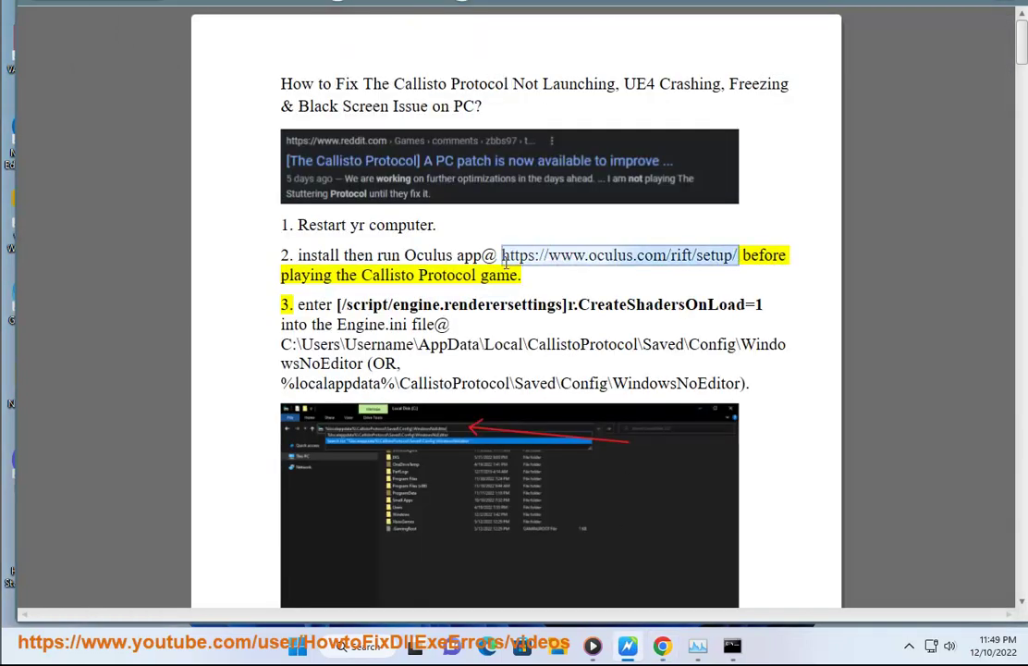
key(ctrl+c)
click(661, 644)
click(303, 61)
key(ctrl+v)
key(Return)
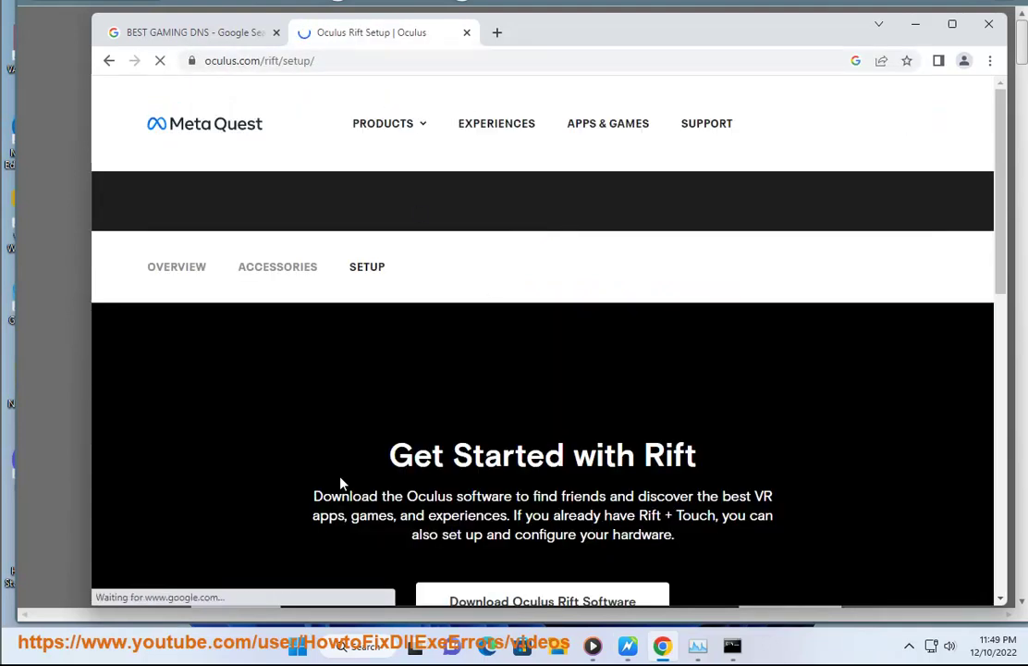
scroll(339, 483, down, 2)
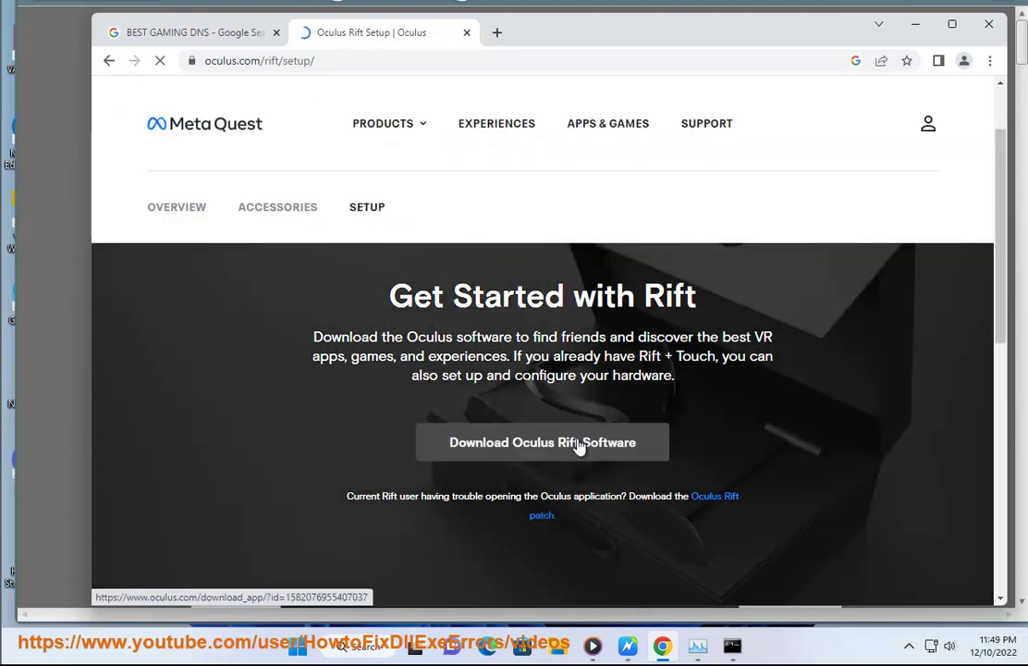
click(559, 450)
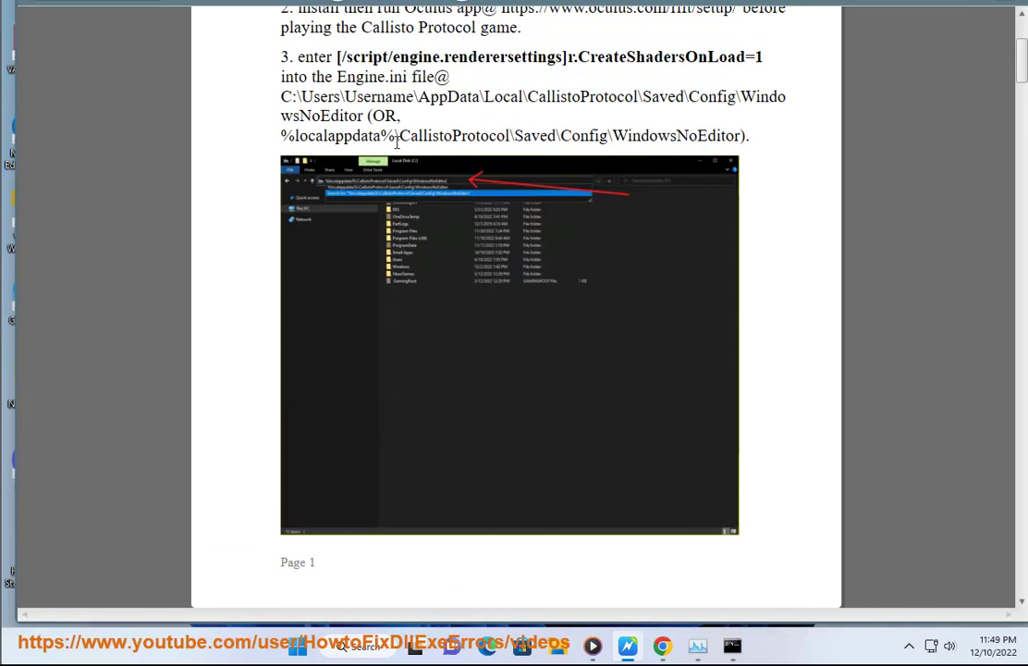
- Copy %localappdata% from step three and enter it as a File Explorer address to reach AppData Local
drag(396, 135, 279, 137)
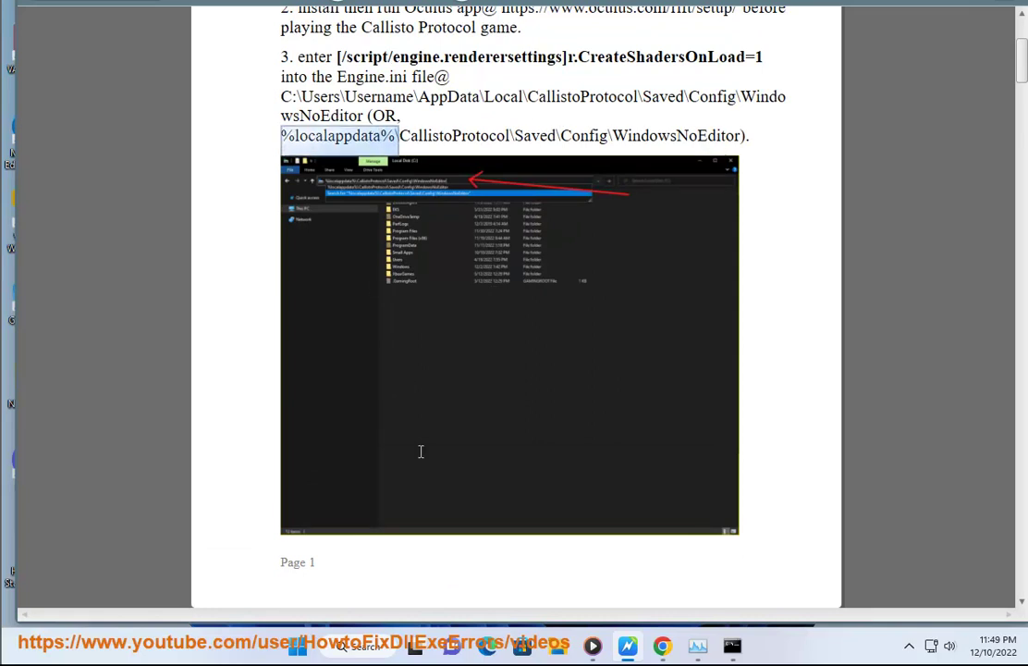
click(555, 645)
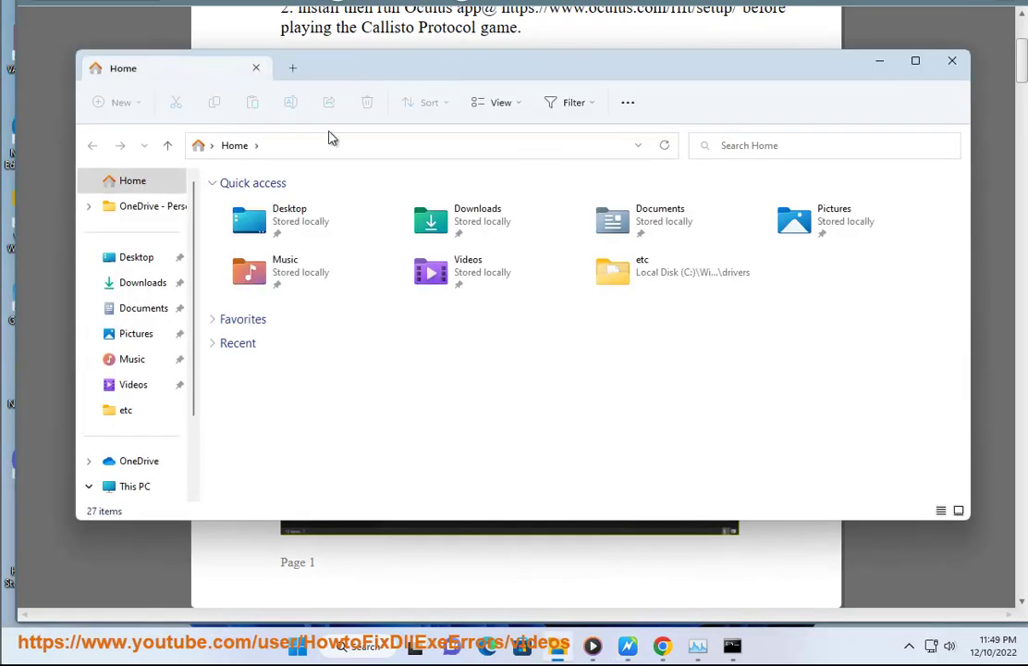
click(325, 145)
key(ctrl+v)
key(Return)
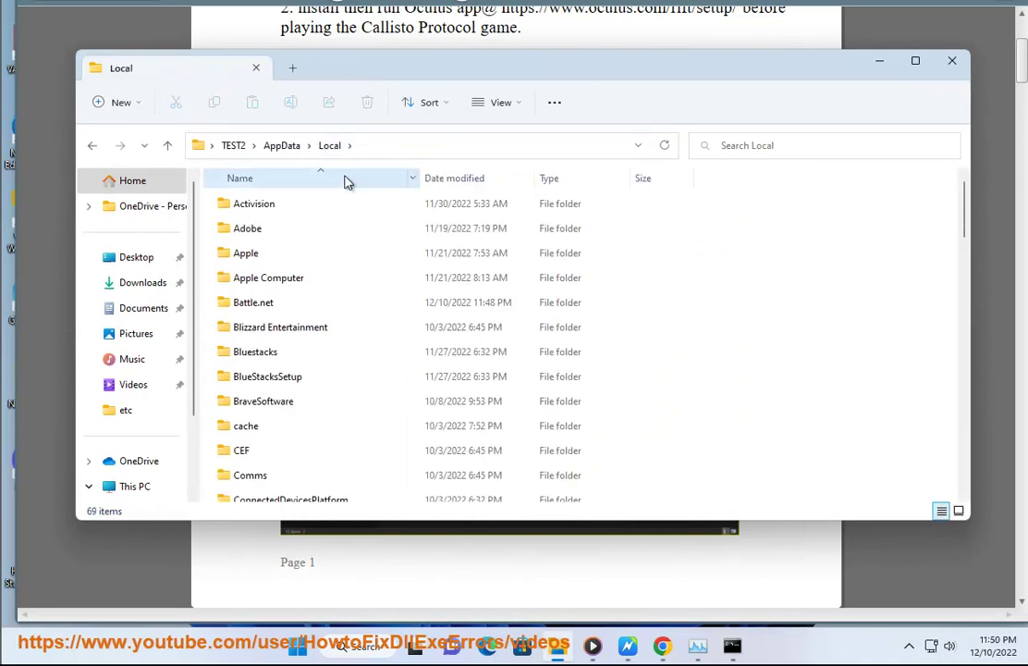
- Select the rest of the config folder path and scroll down through the Plan B settings
click(704, 587)
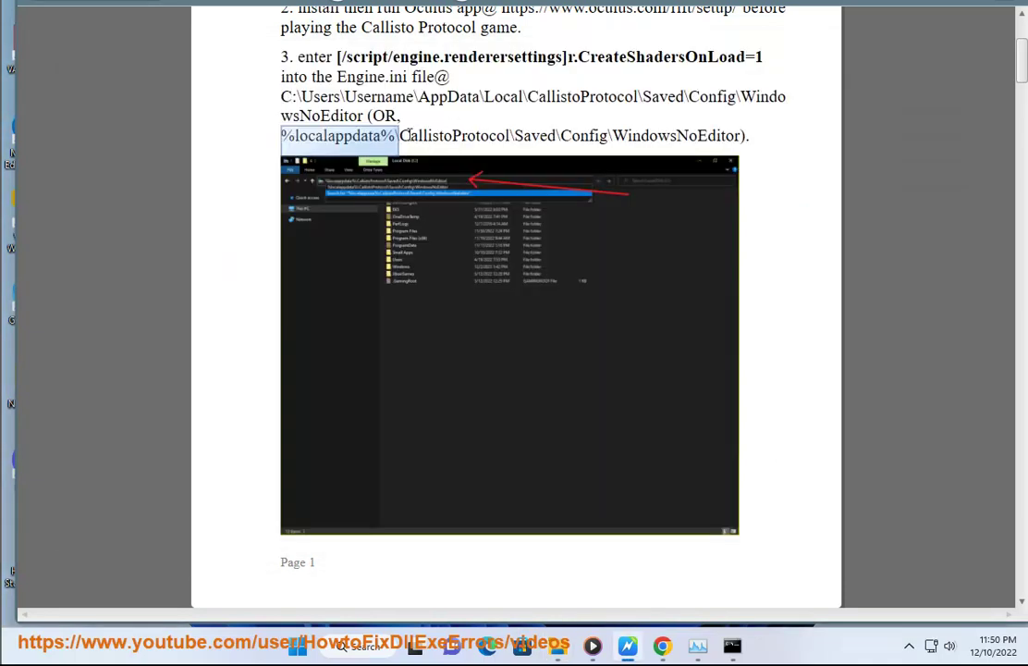
drag(403, 135, 534, 205)
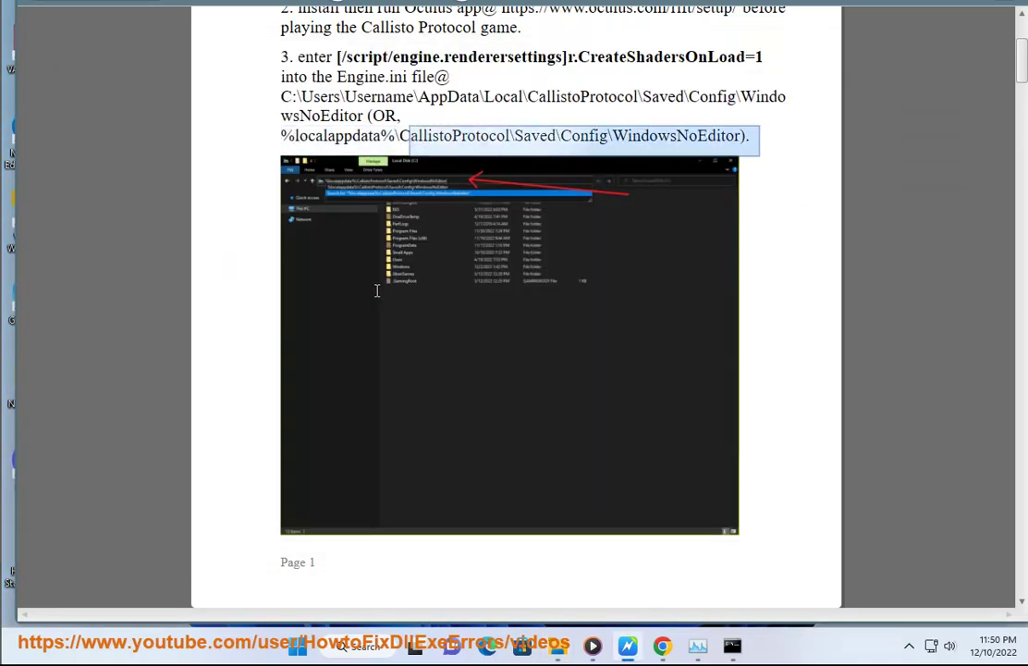
scroll(377, 291, down, 3)
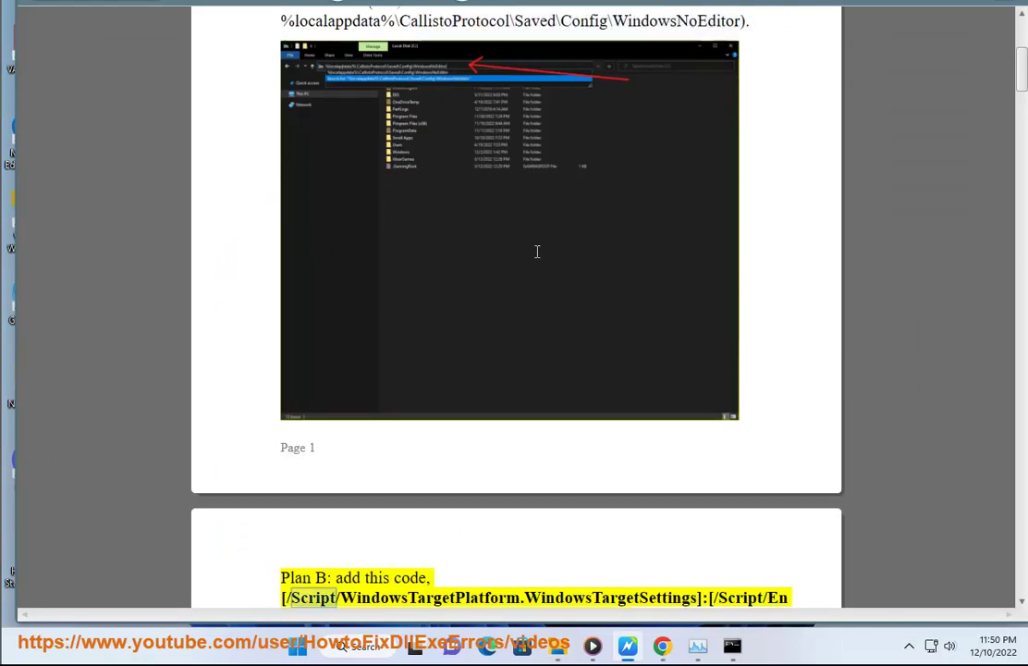
scroll(546, 268, down, 2)
scroll(537, 379, down, 2)
scroll(425, 474, down, 3)
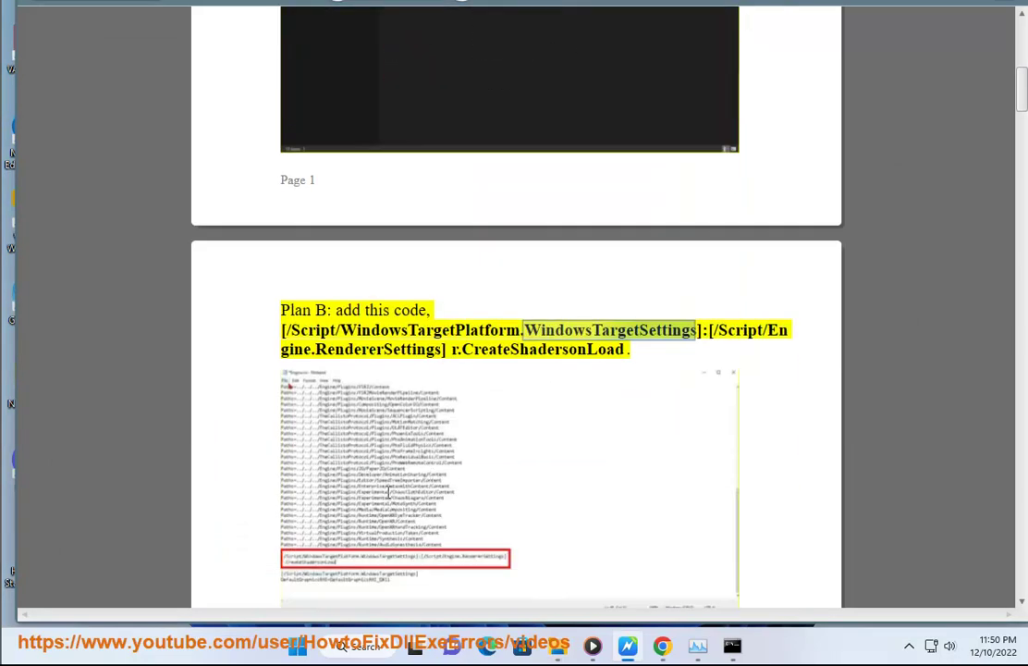
scroll(411, 482, down, 2)
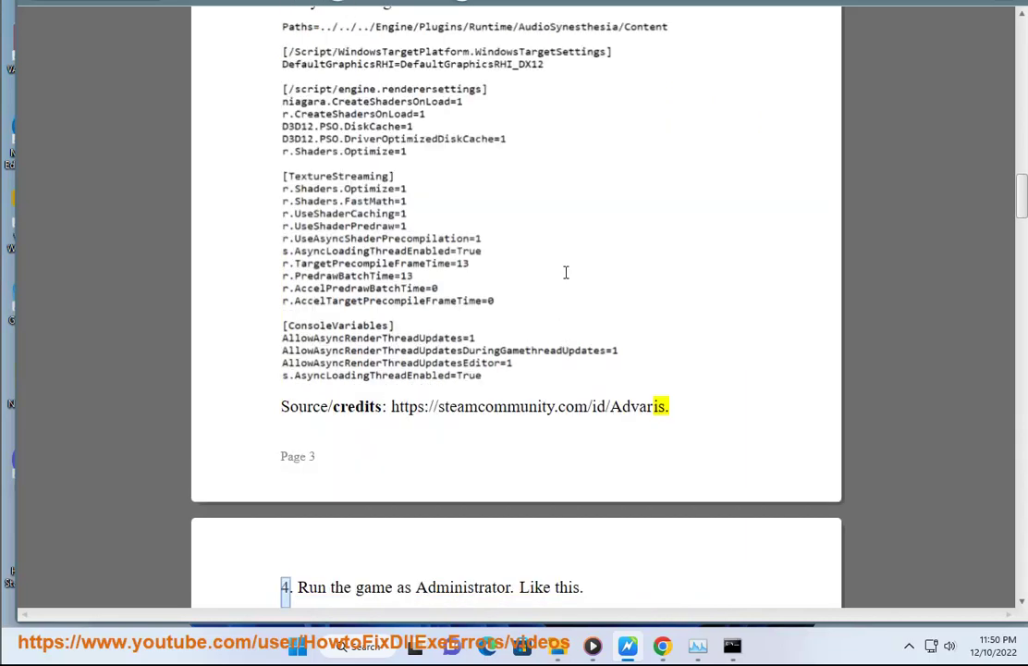
- Scroll back up to select the Plan C heading, then scroll through Plan C to steps four and five
scroll(604, 317, up, 2)
scroll(647, 340, up, 3)
scroll(647, 339, up, 1)
scroll(647, 339, up, 2)
scroll(647, 339, up, 2)
scroll(609, 344, up, 3)
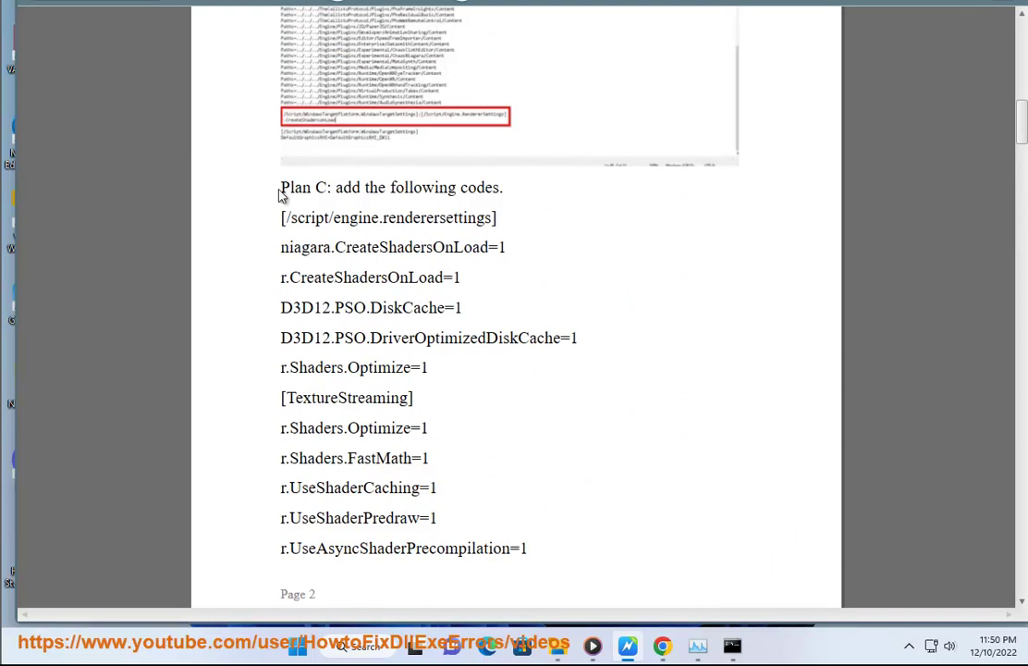
drag(282, 194, 526, 193)
scroll(424, 223, down, 1)
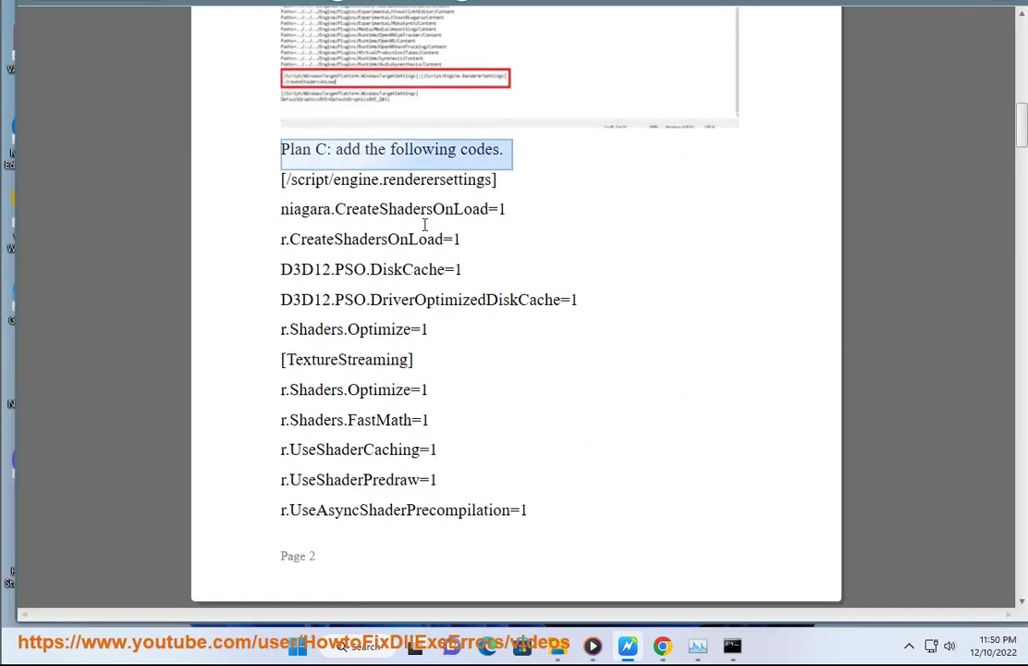
scroll(425, 406, down, 1)
scroll(424, 407, down, 2)
scroll(430, 425, down, 3)
scroll(434, 430, down, 2)
scroll(428, 196, down, 1)
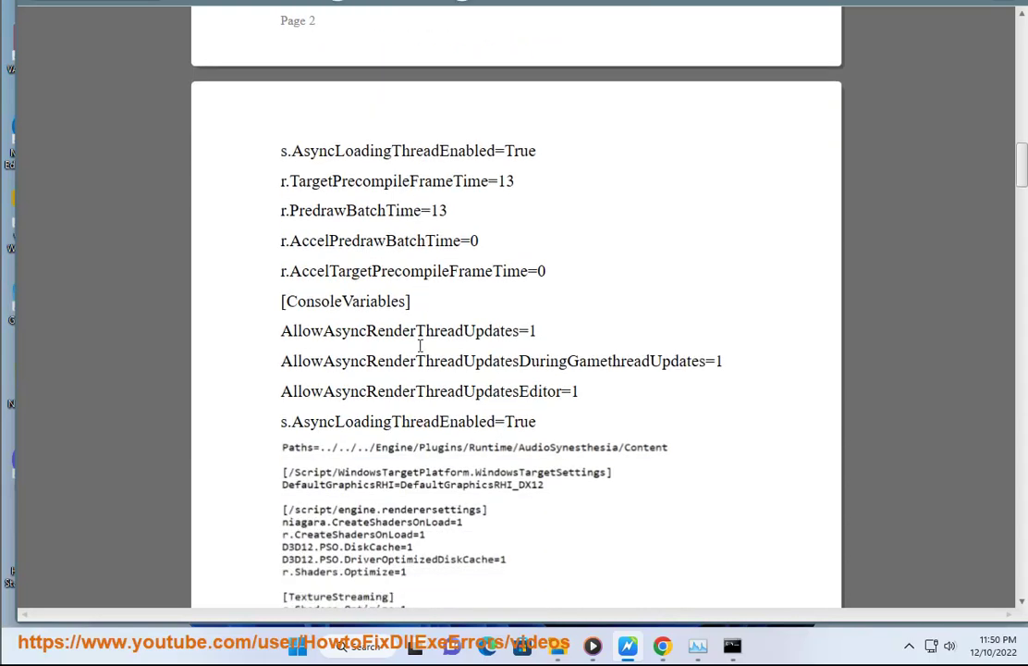
scroll(407, 430, down, 2)
scroll(444, 272, down, 3)
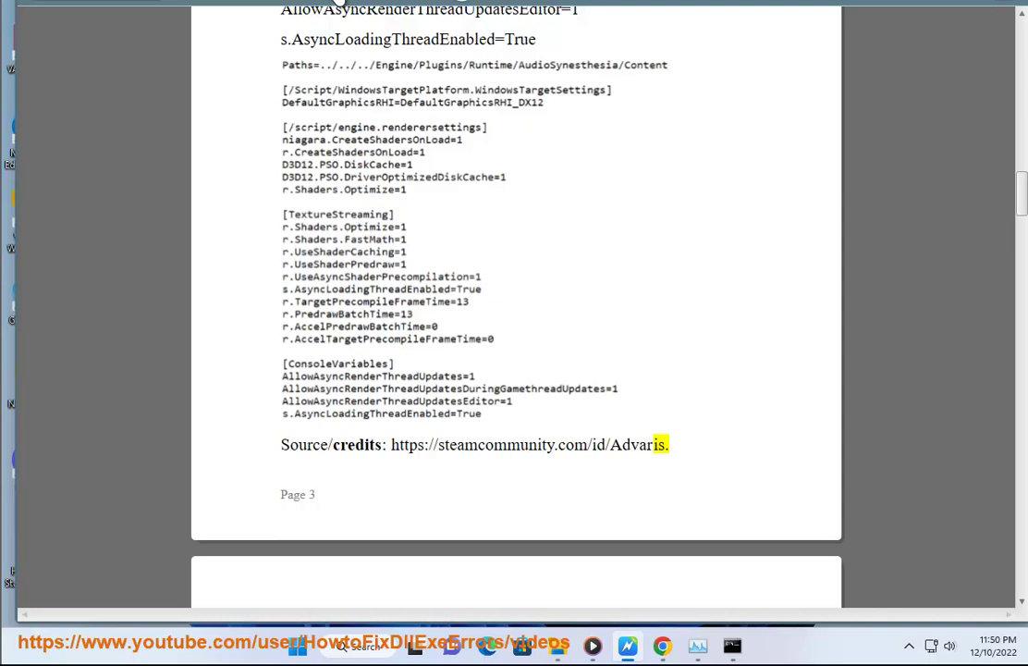
scroll(583, 337, down, 1)
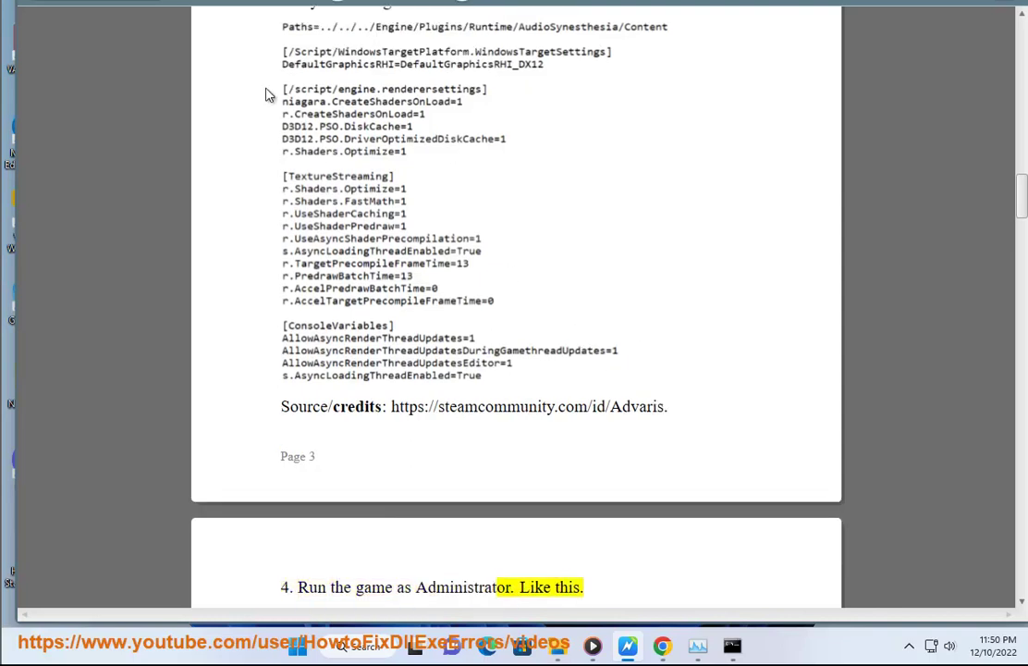
scroll(305, 18, down, 1)
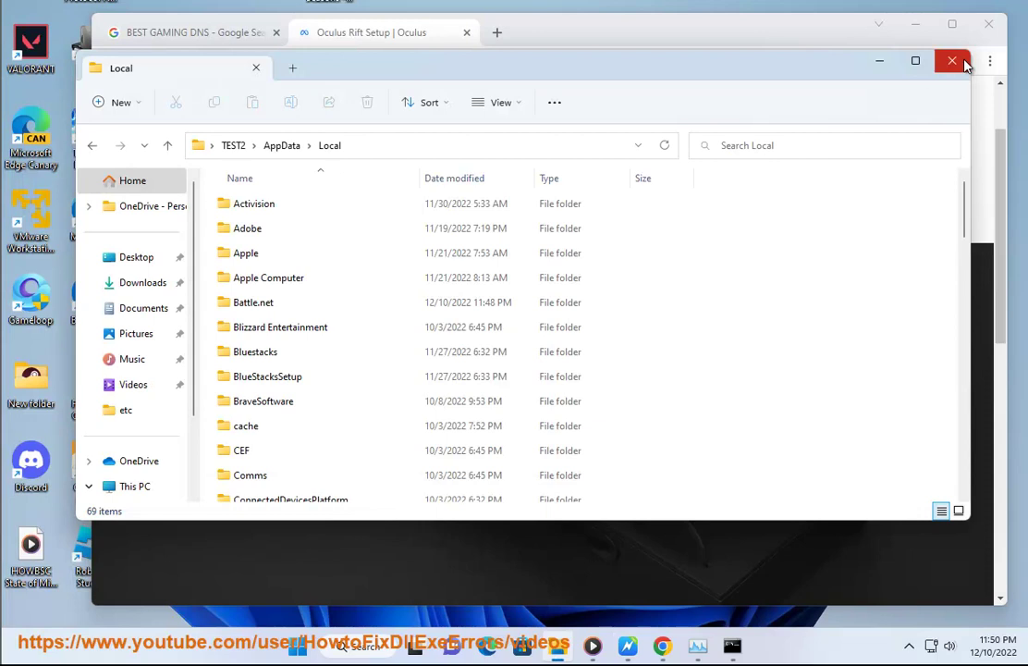
- Close the AppData folder and Chrome, then try running the game launcher as administrator, declining the prompt
click(937, 62)
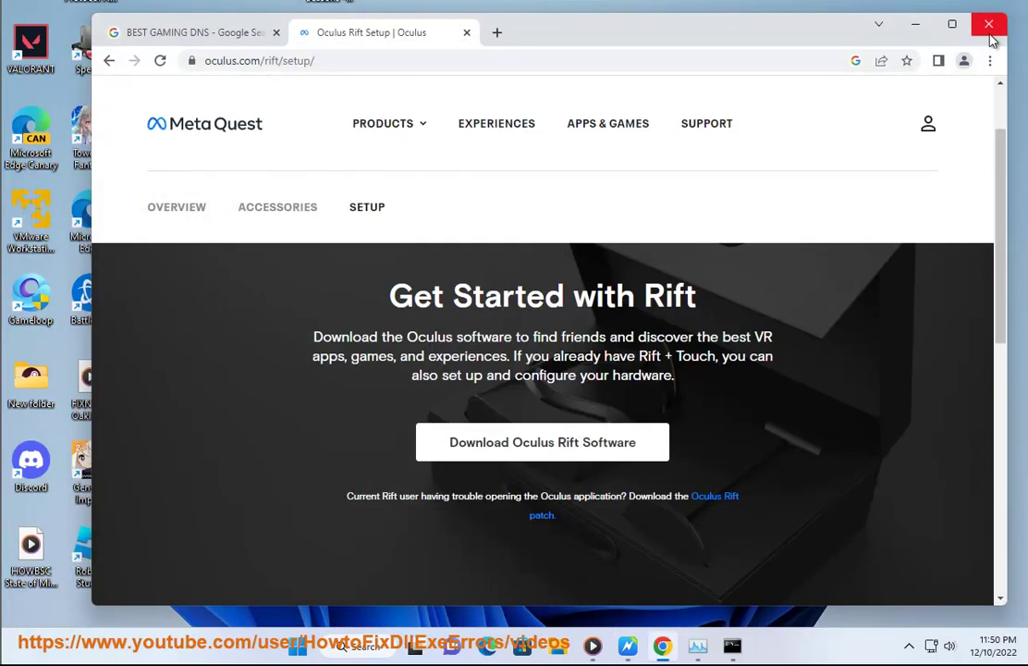
click(987, 24)
right_click(451, 305)
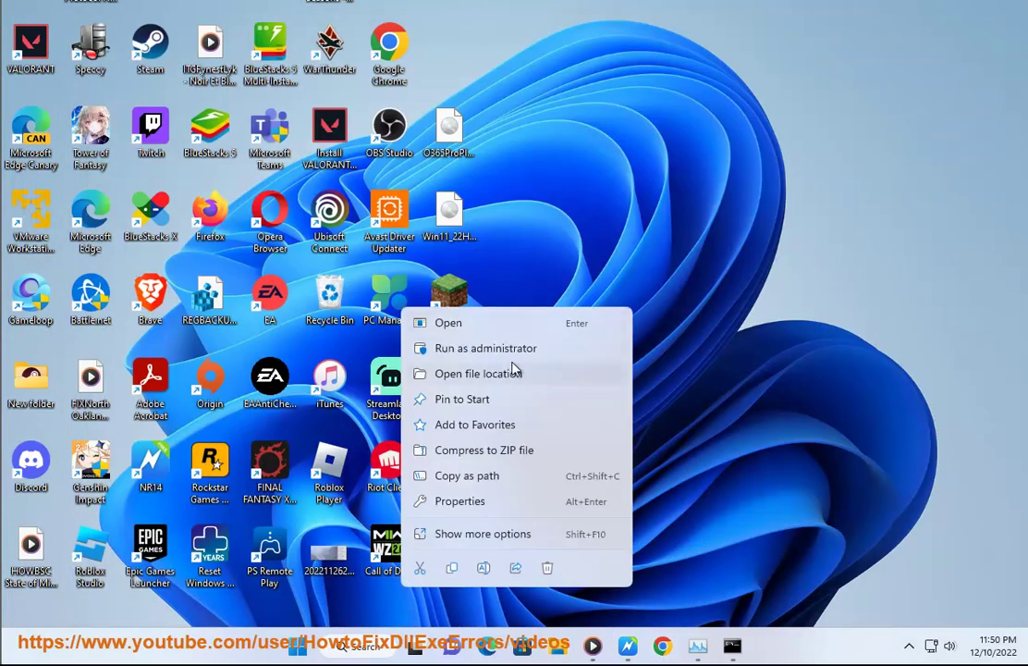
click(507, 352)
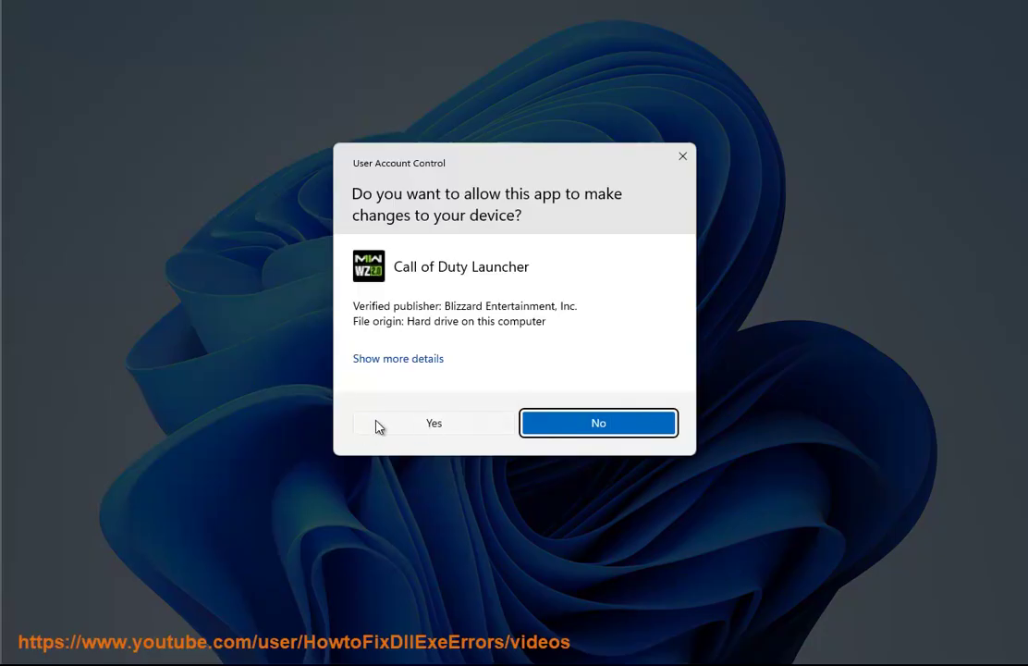
click(682, 156)
click(625, 640)
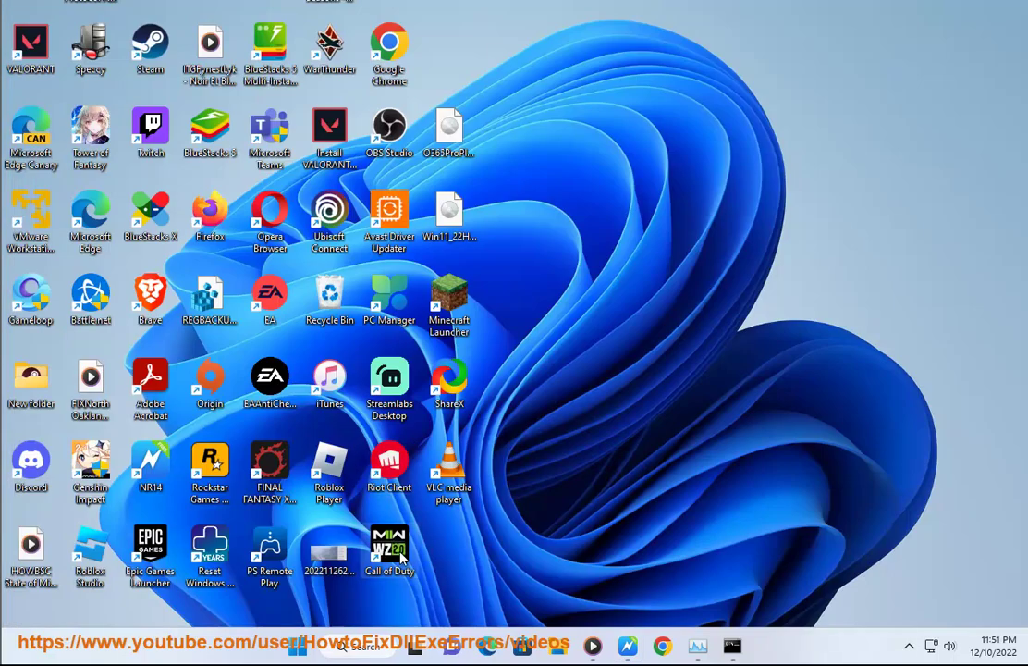
- Set the Call of Duty shortcut to Windows 7 compatibility mode, then cancel without saving
right_click(410, 314)
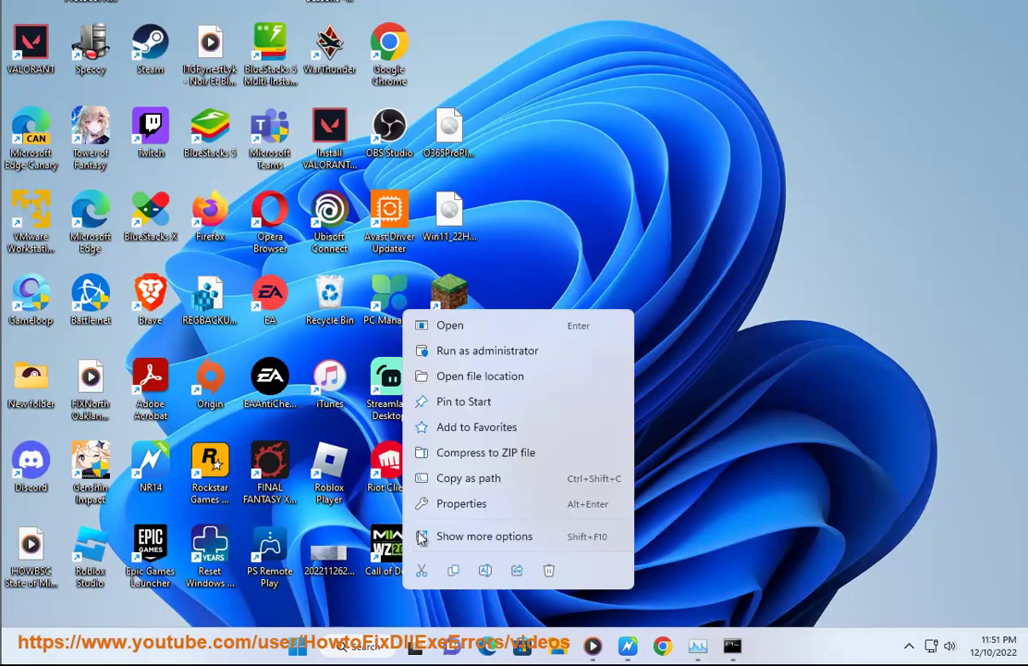
click(439, 504)
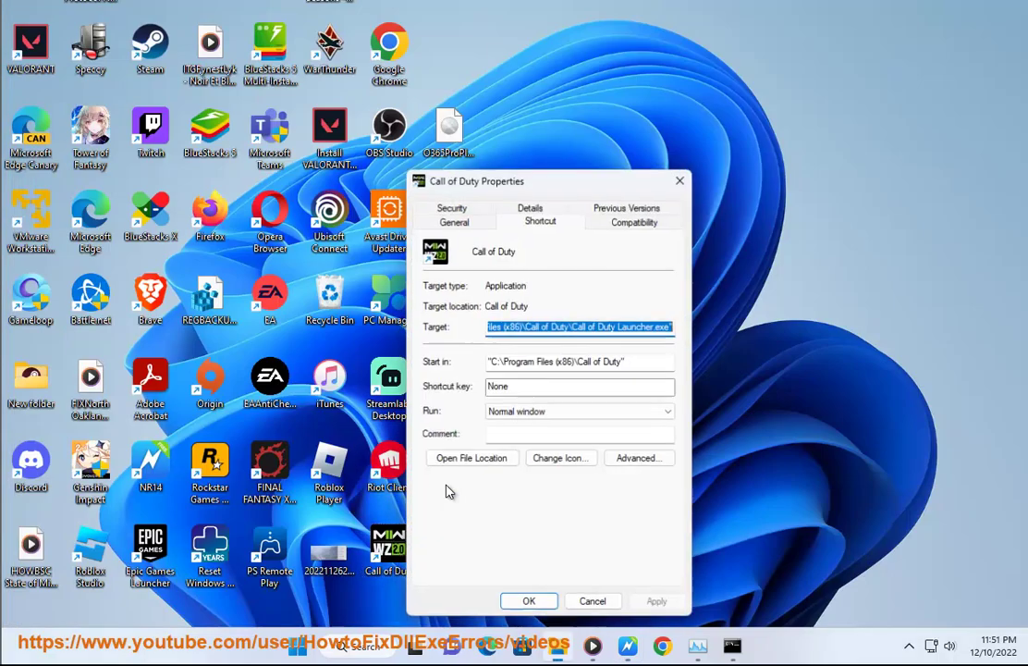
click(617, 219)
click(435, 327)
click(494, 347)
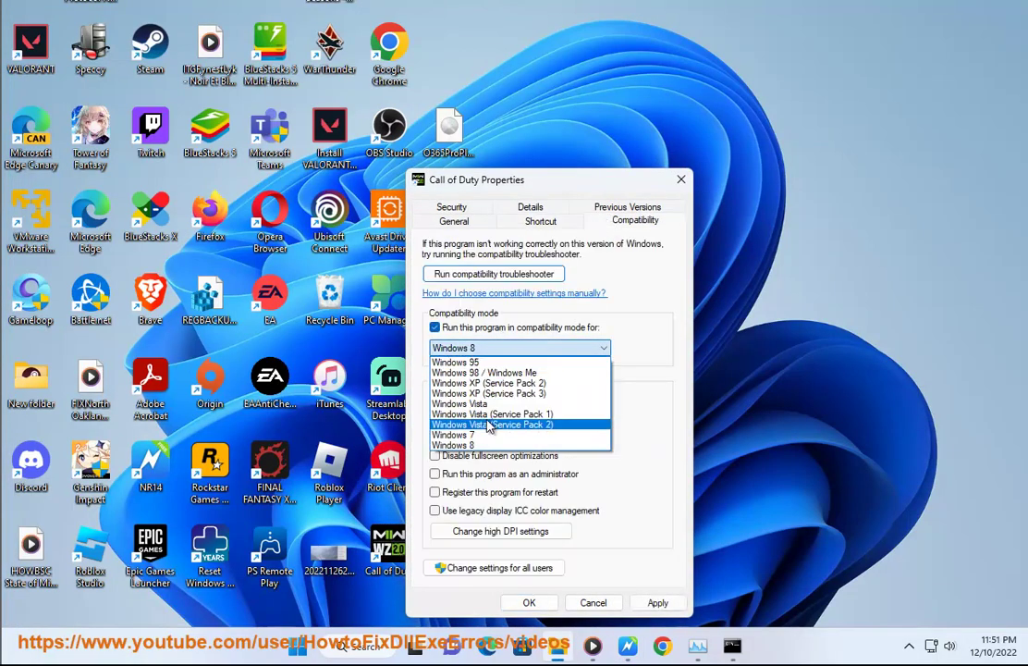
click(482, 431)
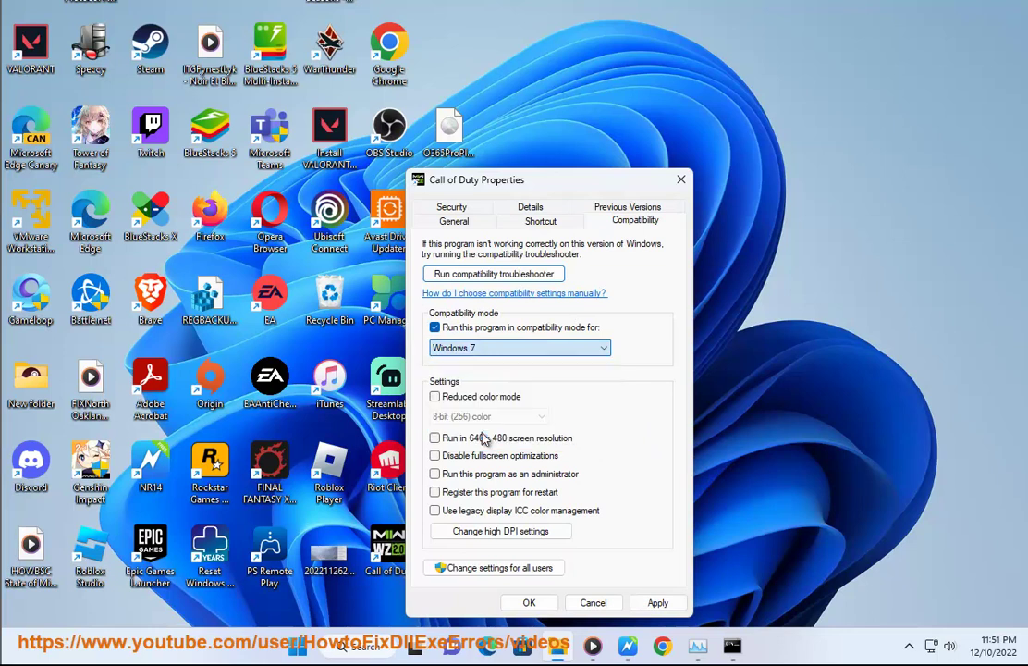
click(608, 603)
click(627, 644)
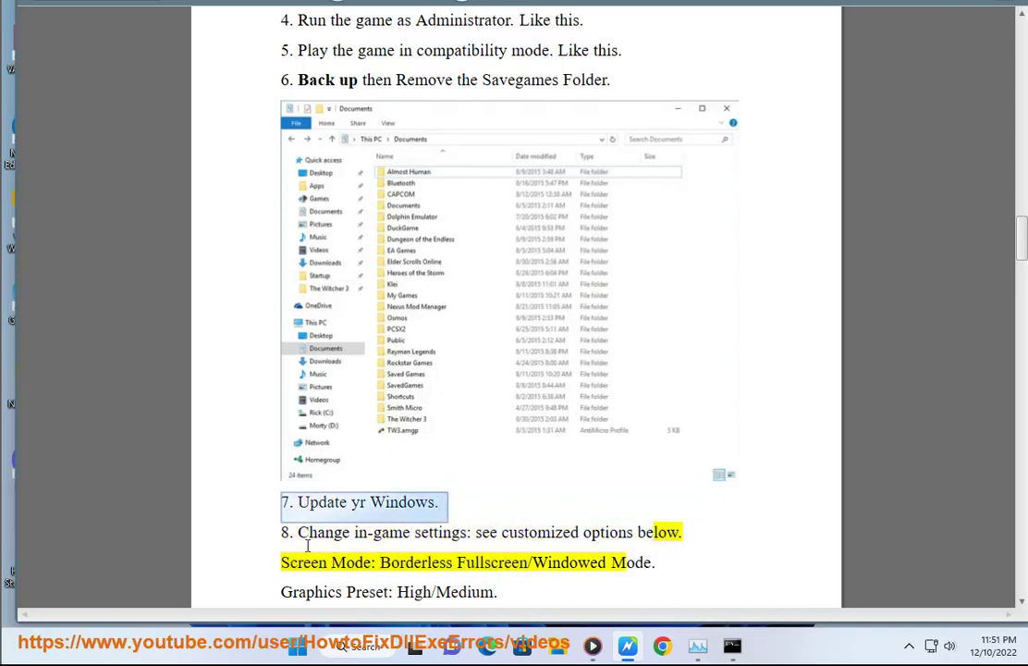
- Check for Windows updates in Settings' Windows Update page
key(super)
click(477, 249)
click(958, 81)
click(950, 78)
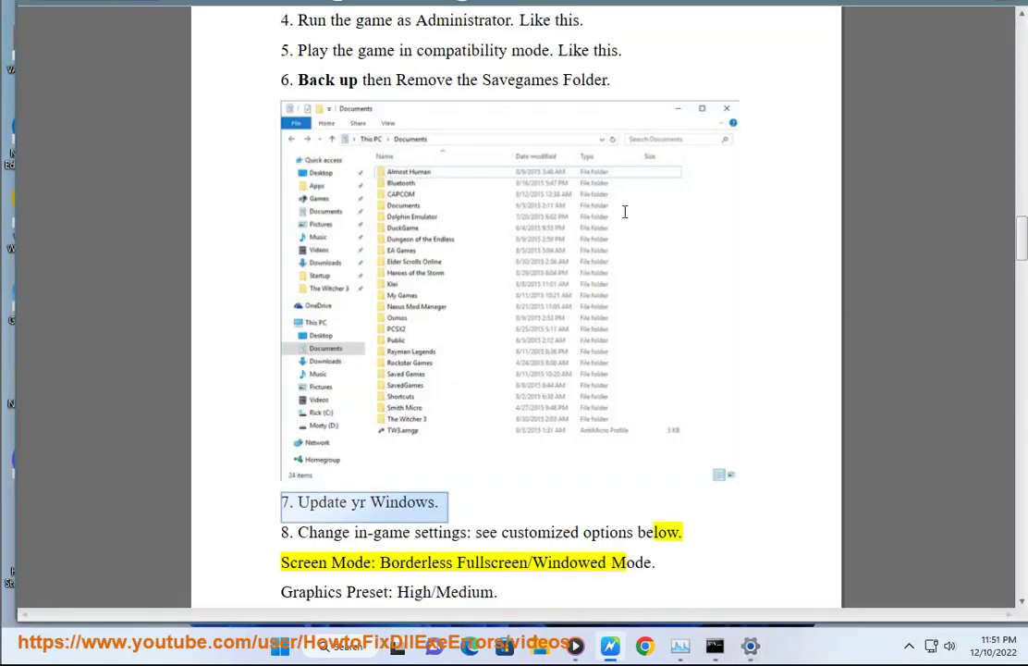
- Scroll the guide down to step nine and its Exploit protection screenshot
drag(653, 562, 611, 562)
scroll(698, 460, down, 1)
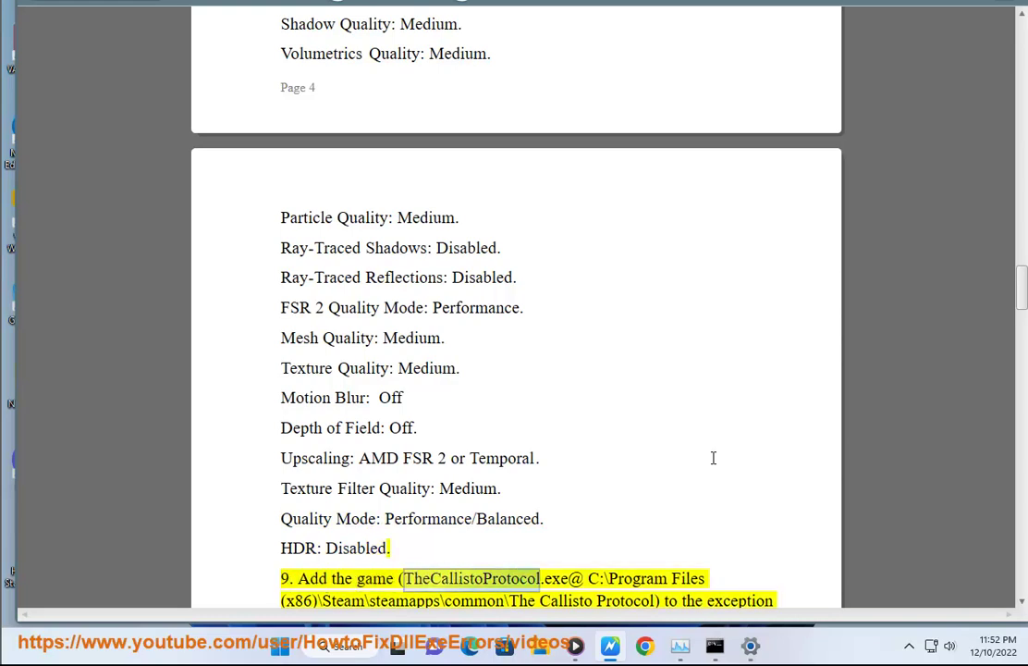
scroll(730, 473, down, 2)
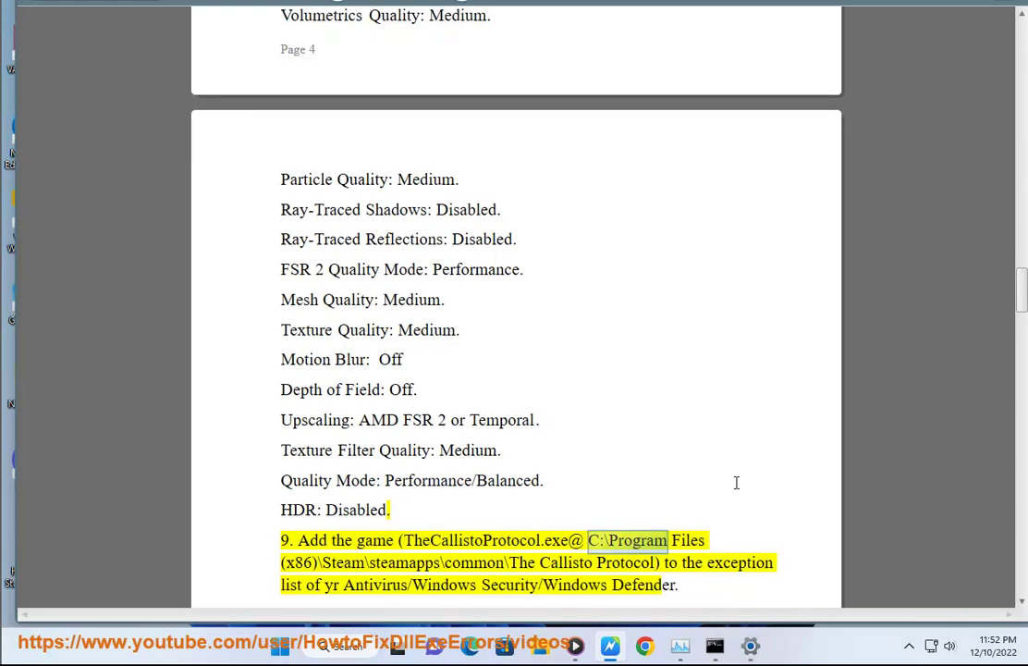
scroll(736, 479, down, 2)
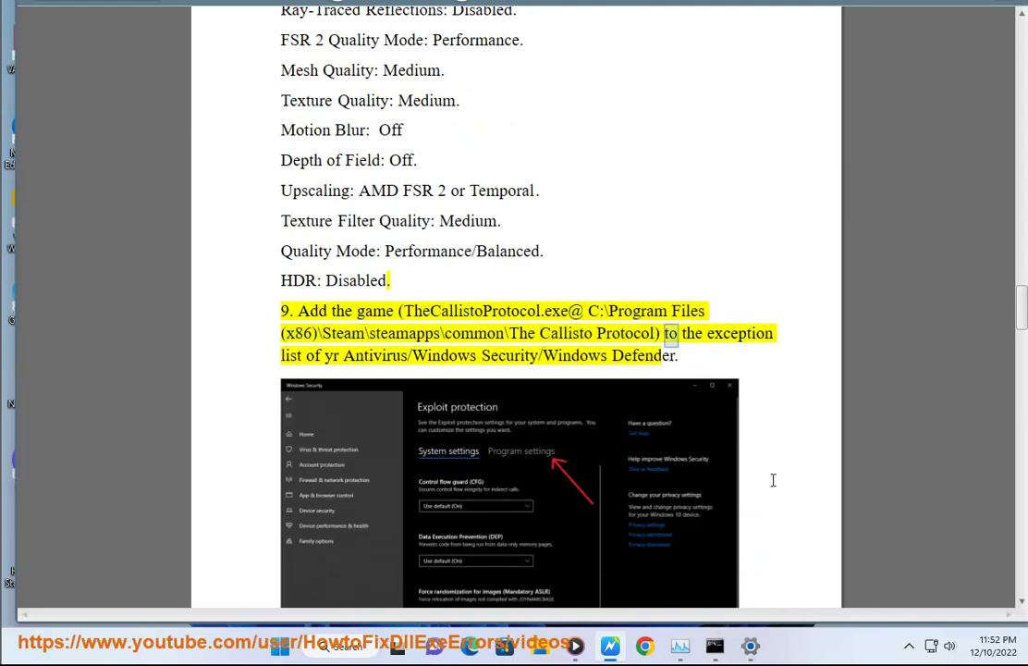
scroll(771, 481, down, 2)
scroll(768, 482, down, 3)
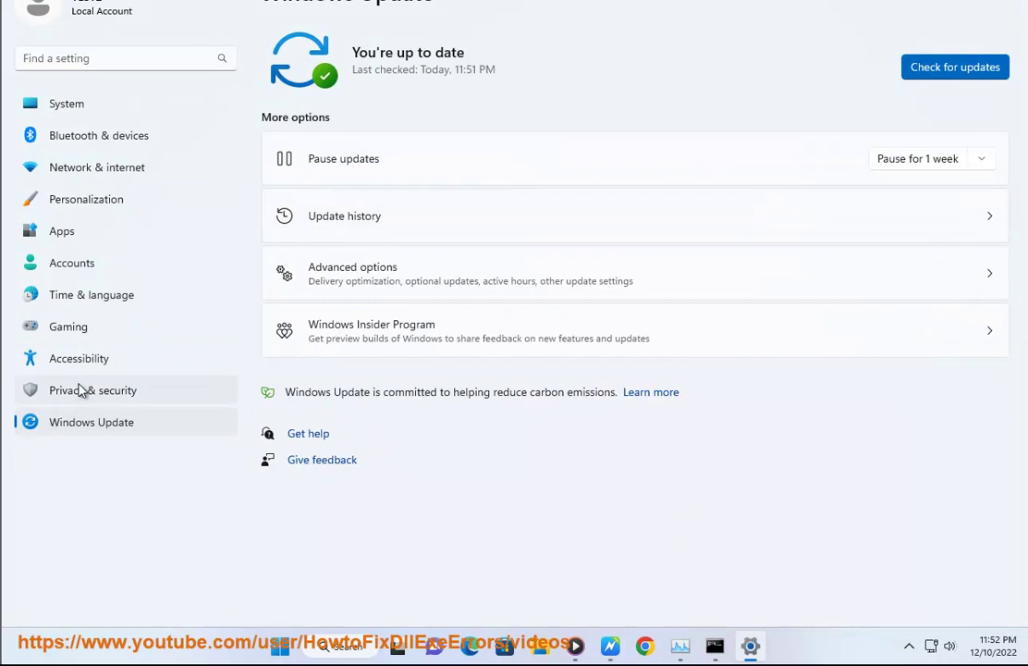
- Open the Windows Security app from Settings' Privacy & security > Windows Security page
click(82, 391)
click(337, 89)
click(334, 78)
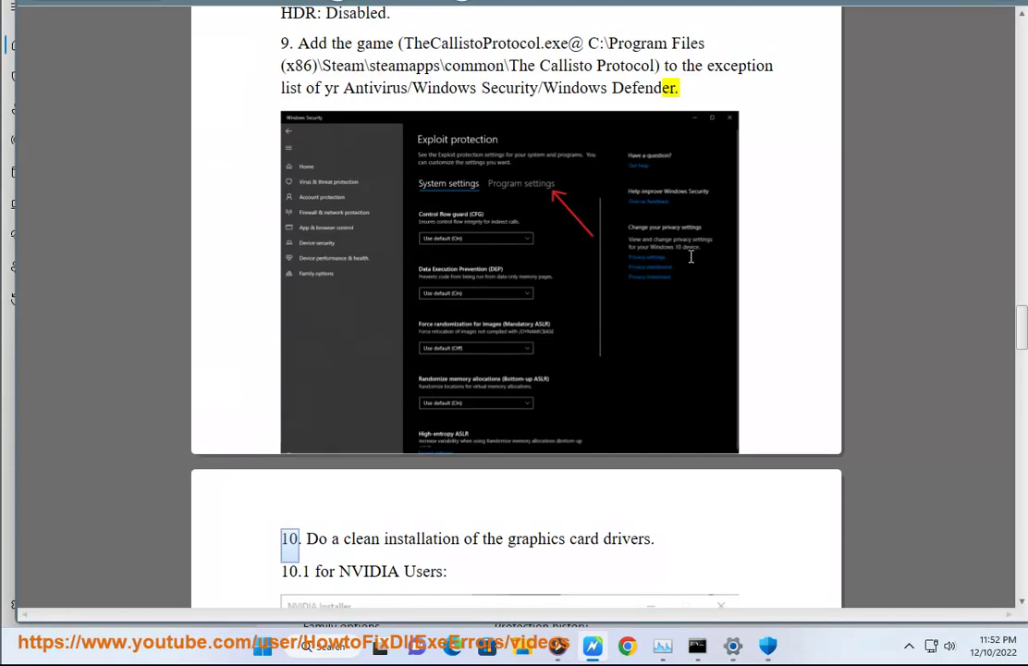
- Reach Exploit protection's Program settings via App & browser control and choose Add by program name
click(767, 645)
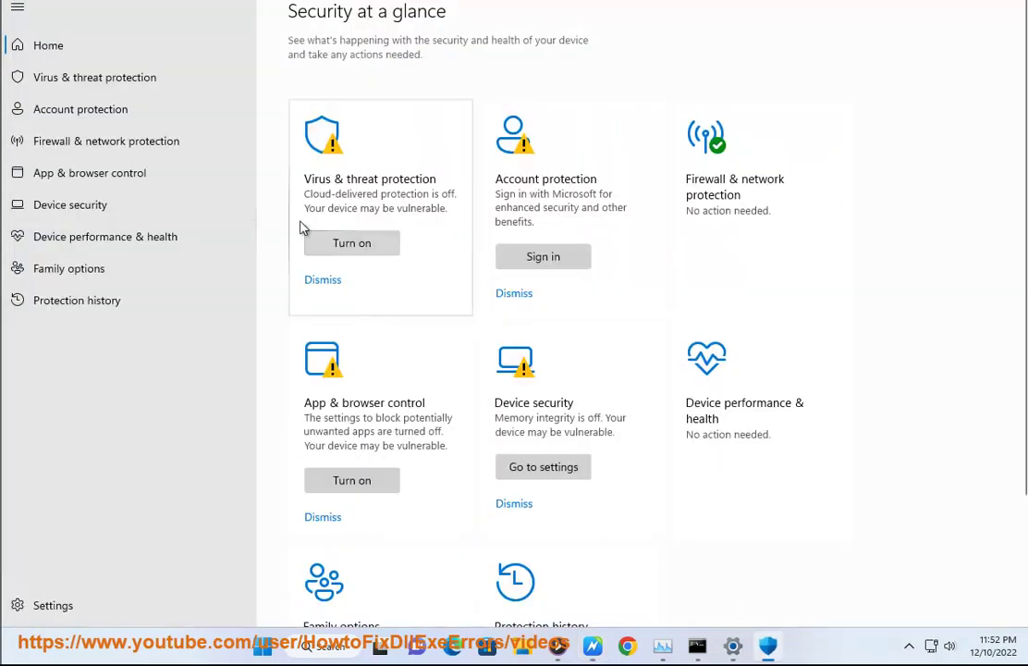
click(588, 415)
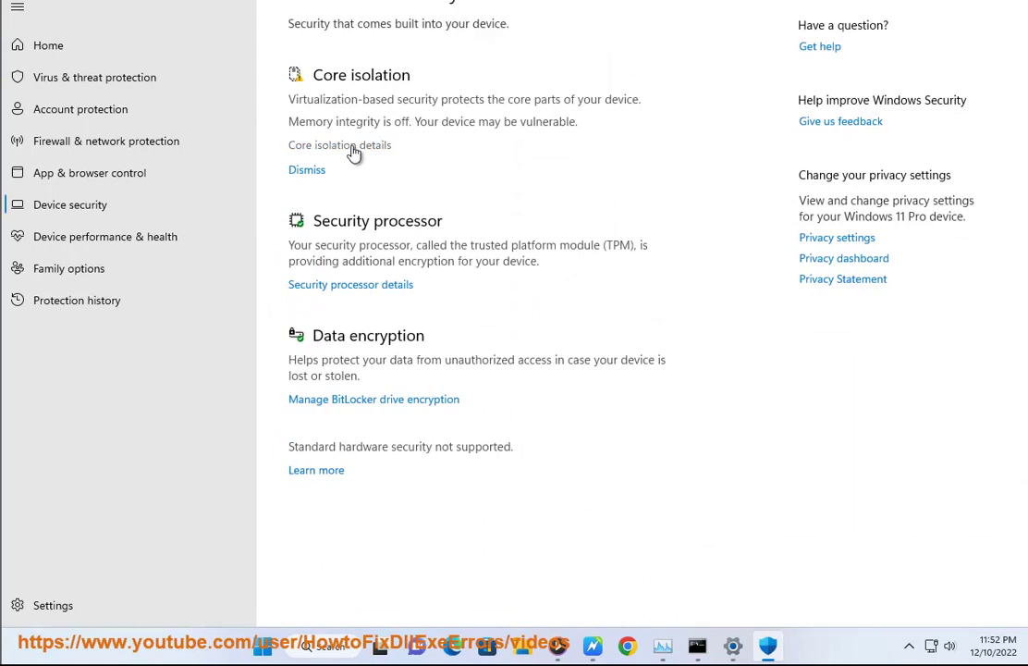
click(353, 146)
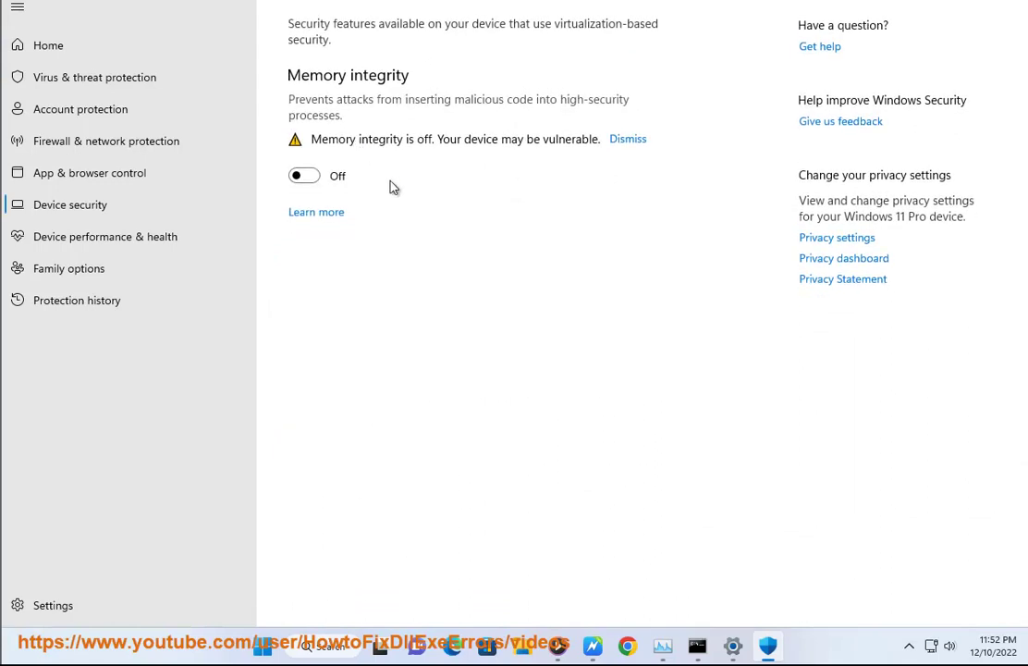
click(93, 173)
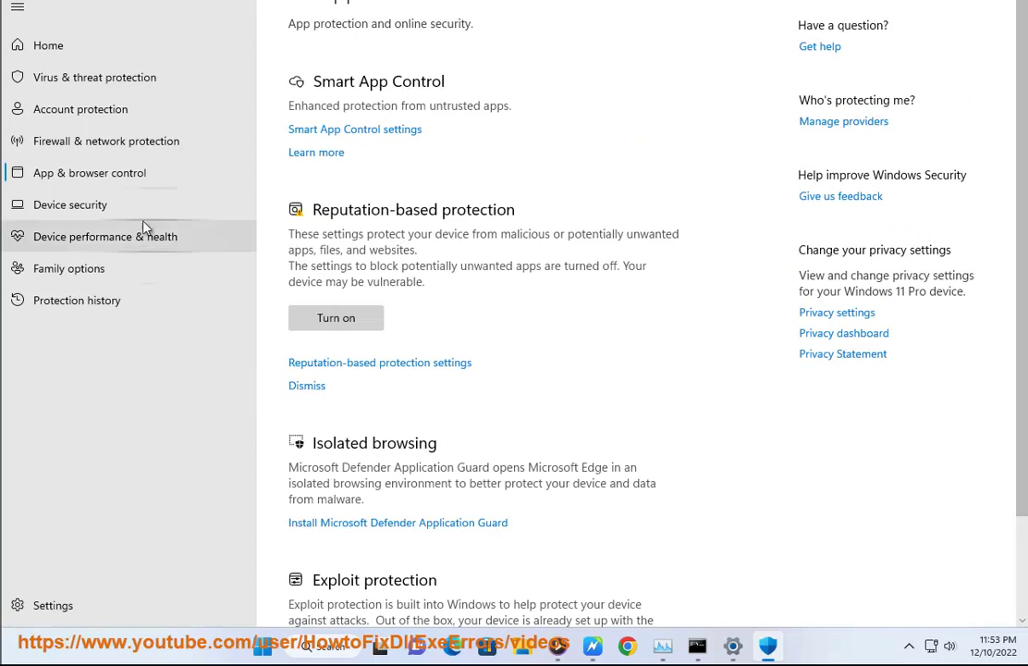
scroll(490, 352, down, 3)
click(352, 547)
click(518, 67)
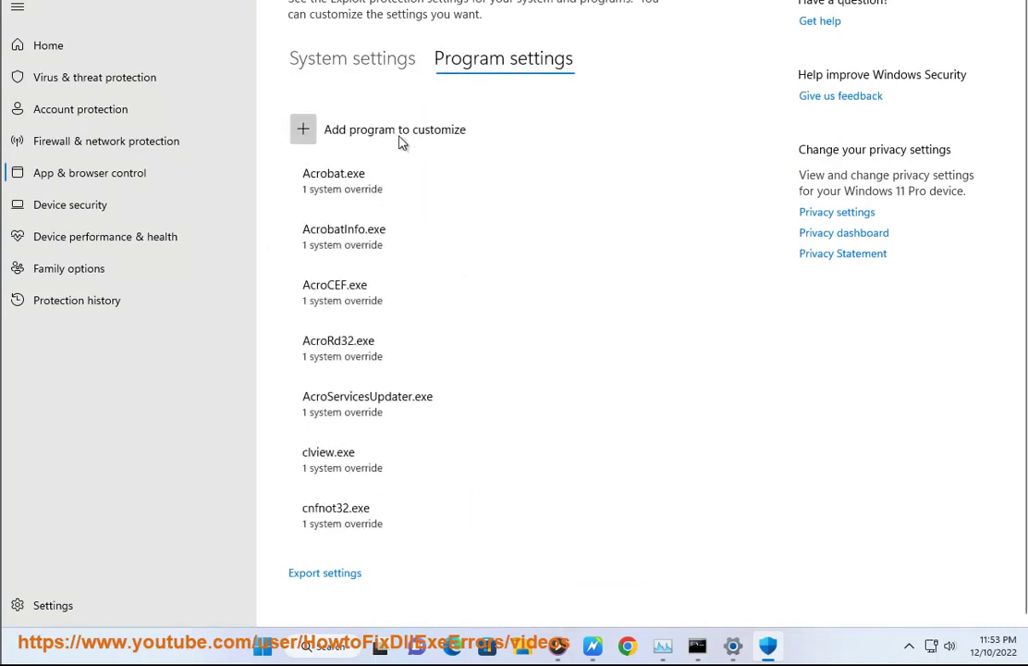
click(305, 134)
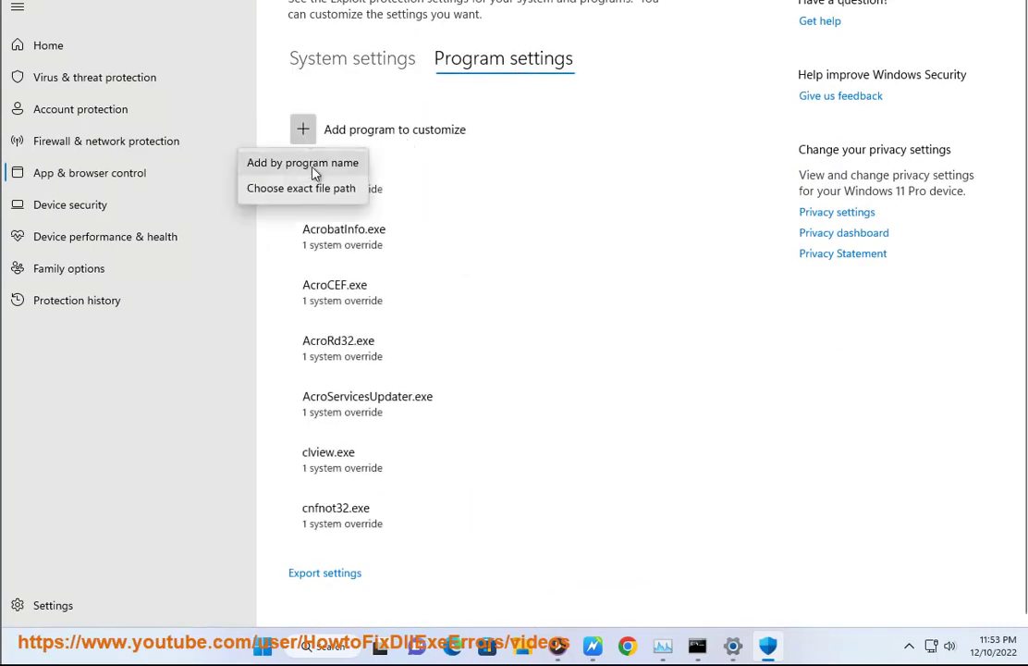
click(315, 167)
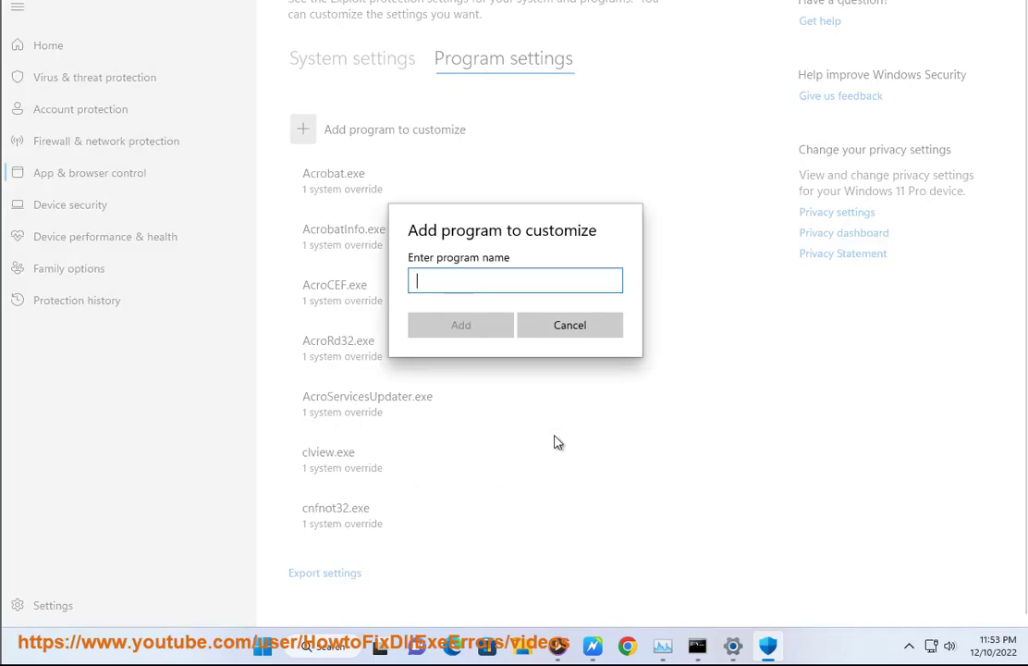
- Copy TheCallistoProtocol.exe from step nine and add it as a customized program
key(alt+Tab)
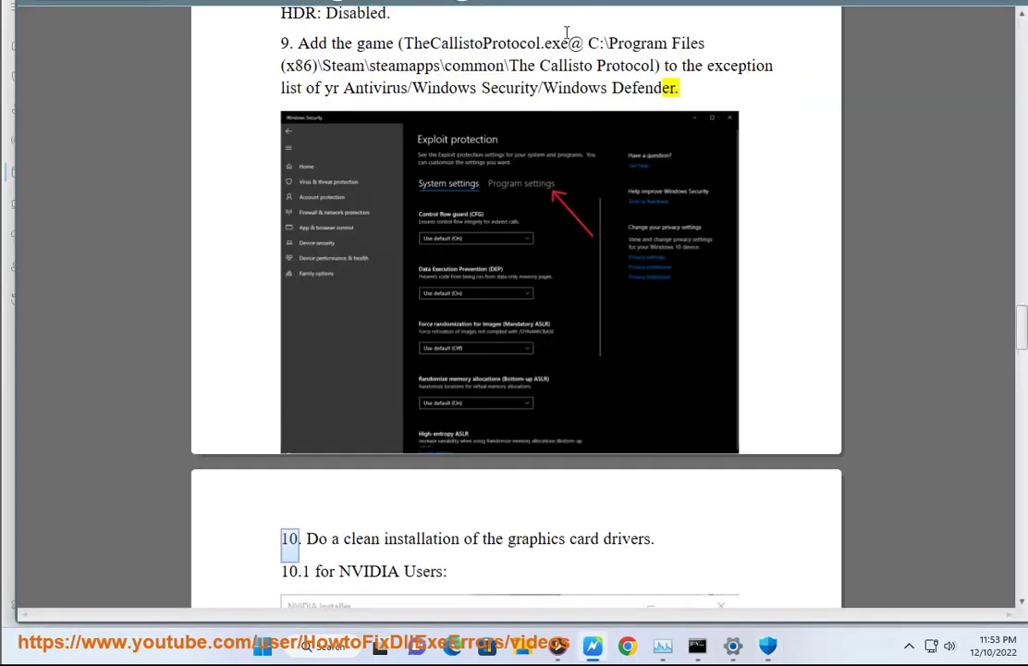
drag(567, 37, 422, 47)
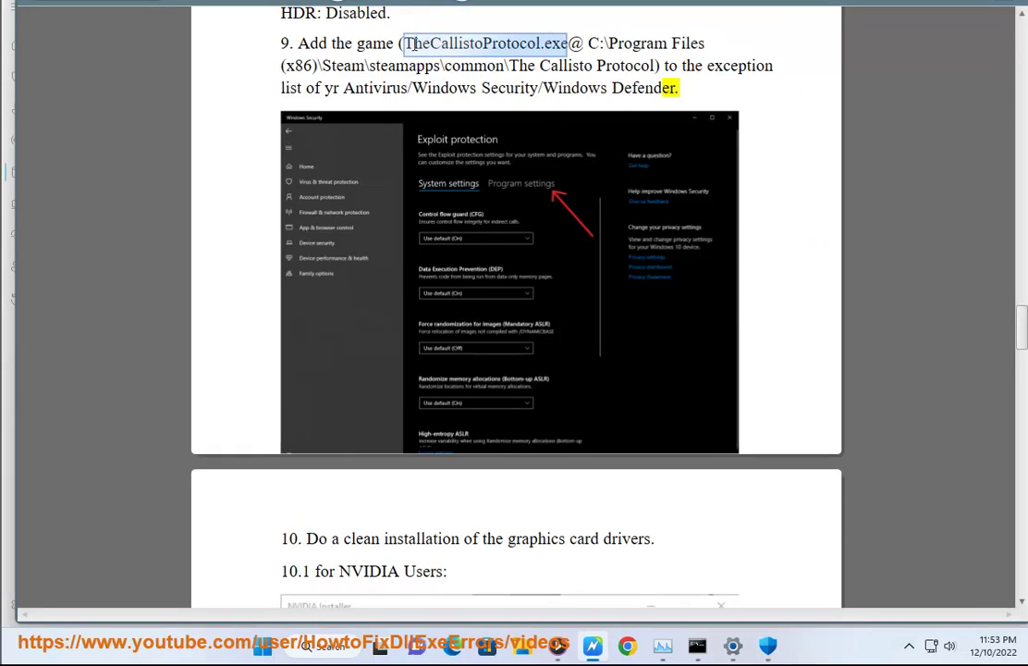
right_click(408, 44)
click(467, 91)
click(763, 647)
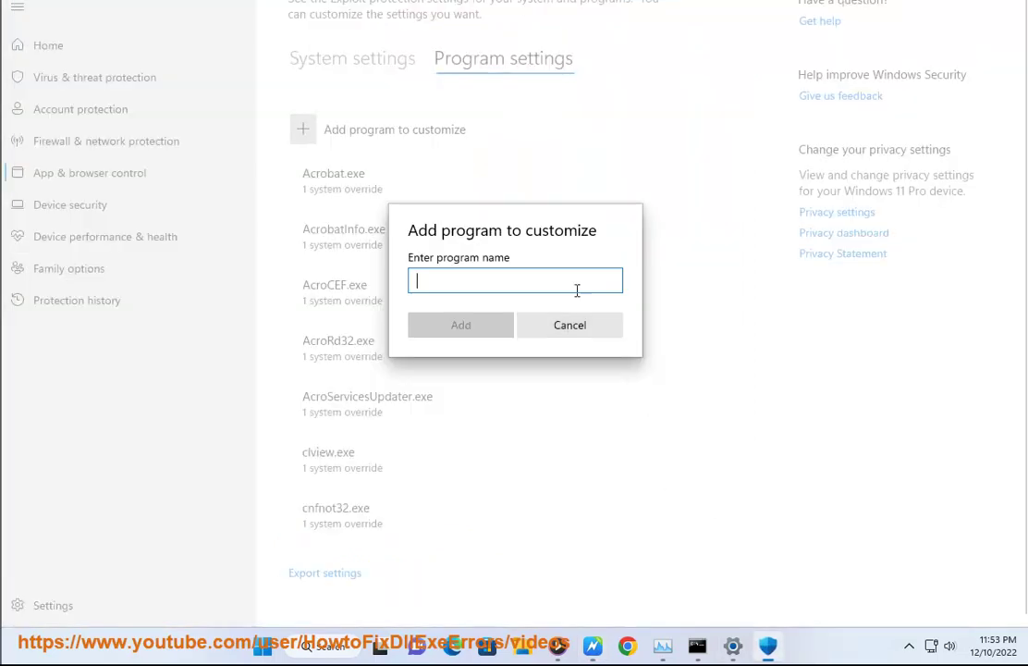
key(ctrl+v)
click(494, 326)
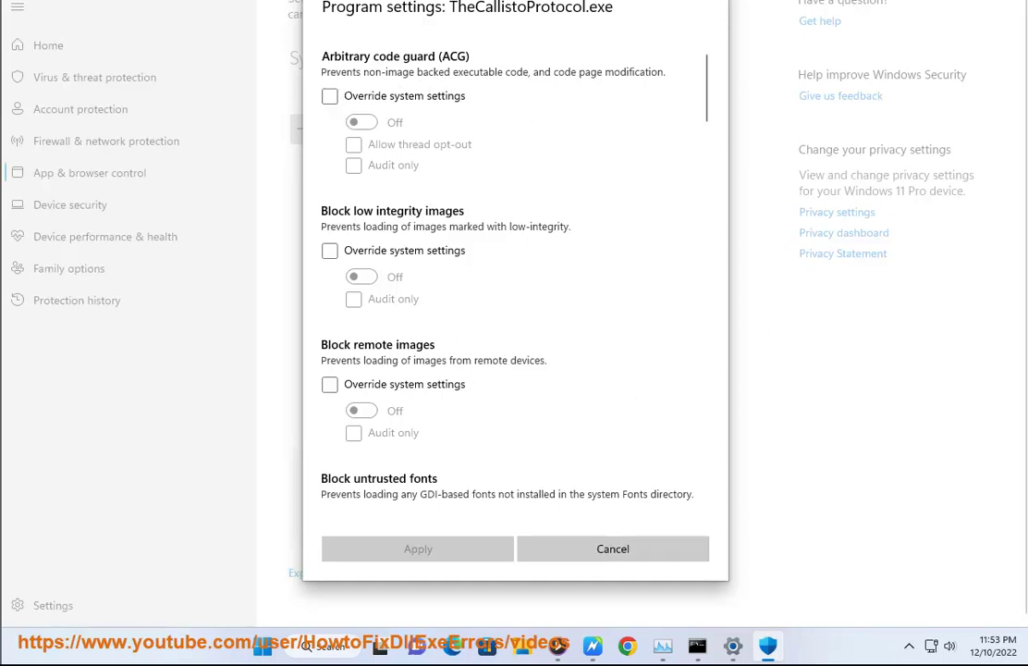
- Override the system Arbitrary code guard setting for the game and apply the settings
click(330, 97)
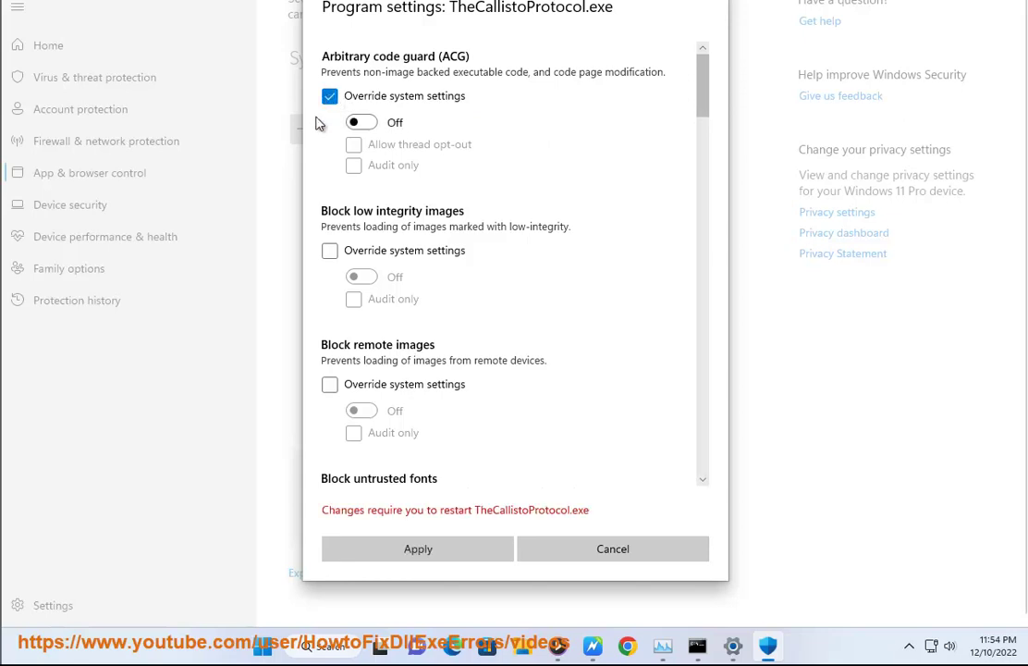
scroll(369, 416, down, 2)
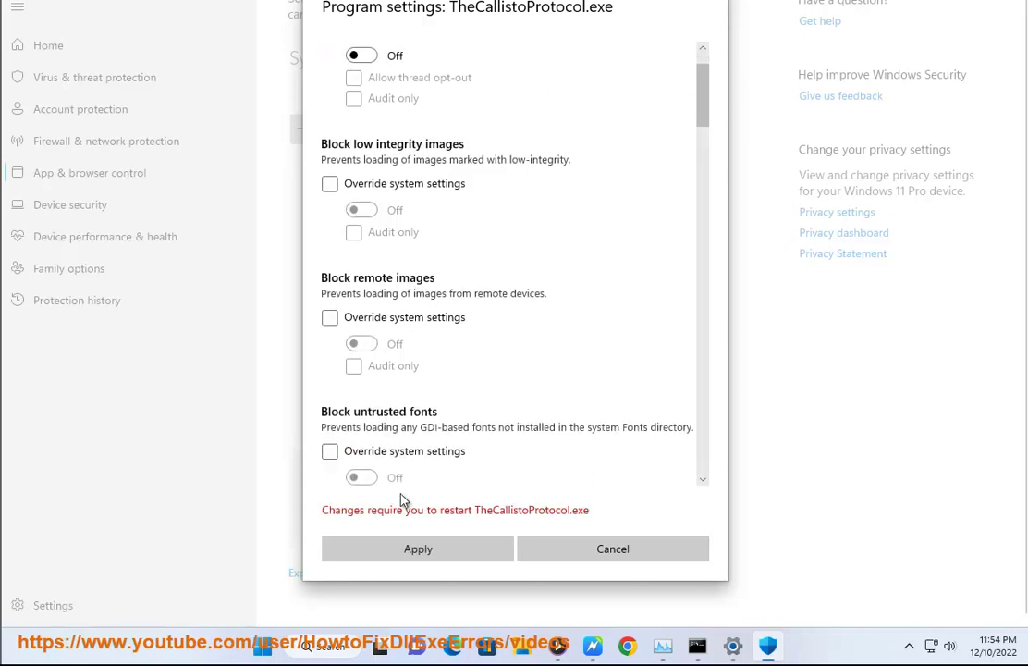
scroll(443, 462, down, 4)
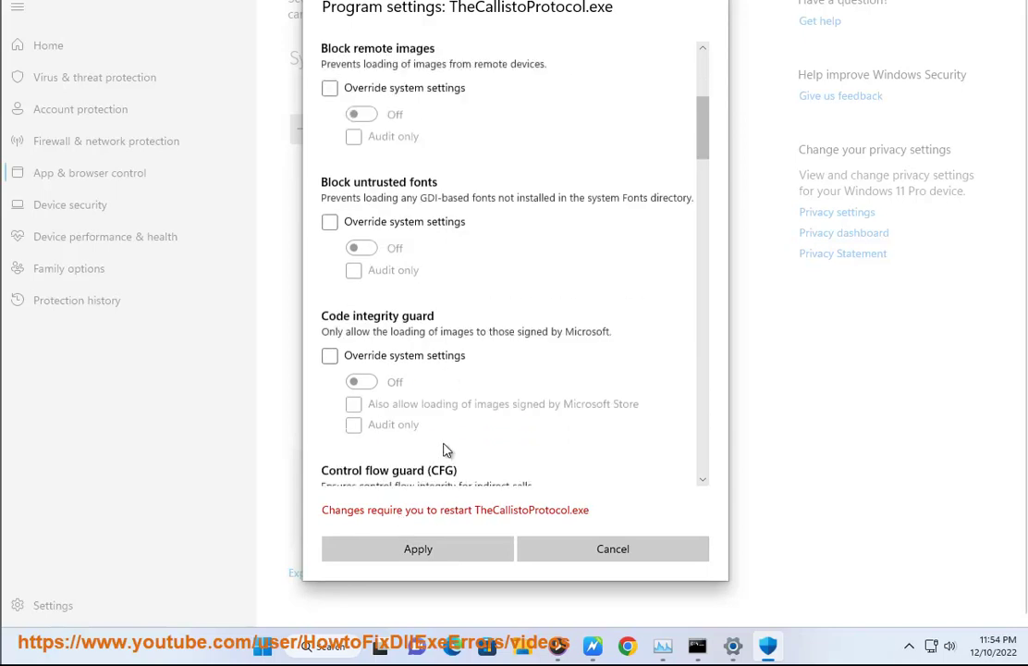
scroll(432, 418, down, 2)
scroll(431, 417, down, 3)
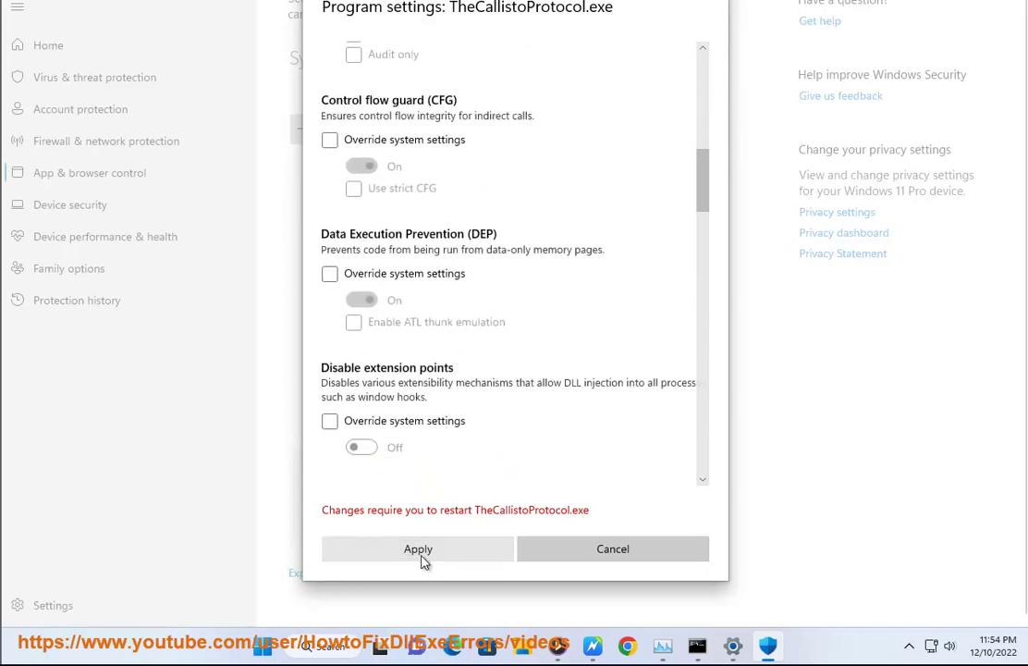
click(614, 553)
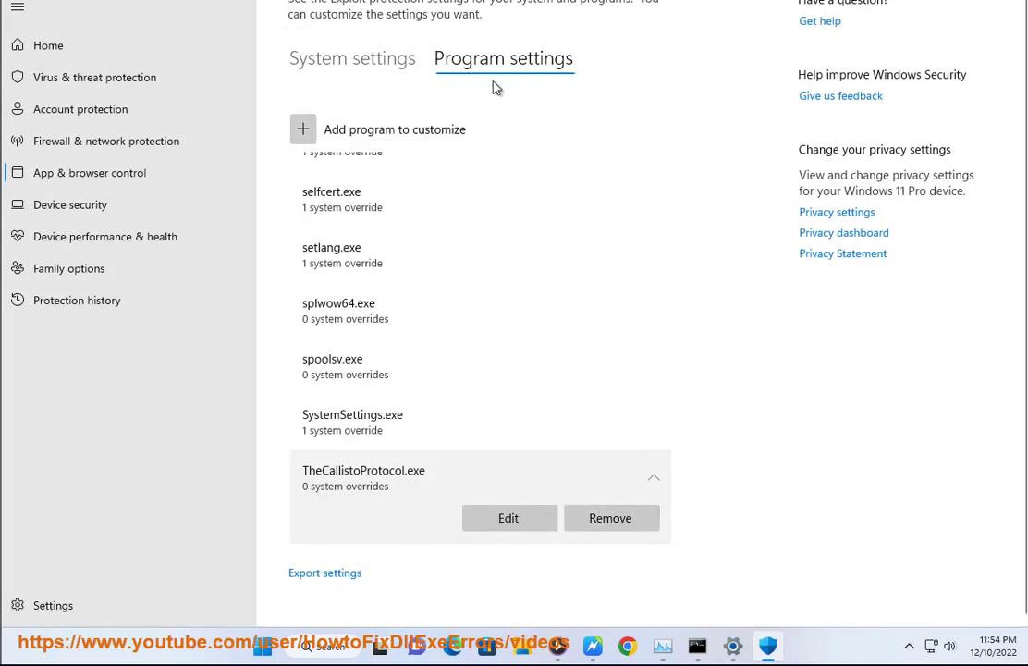
key(alt+Tab)
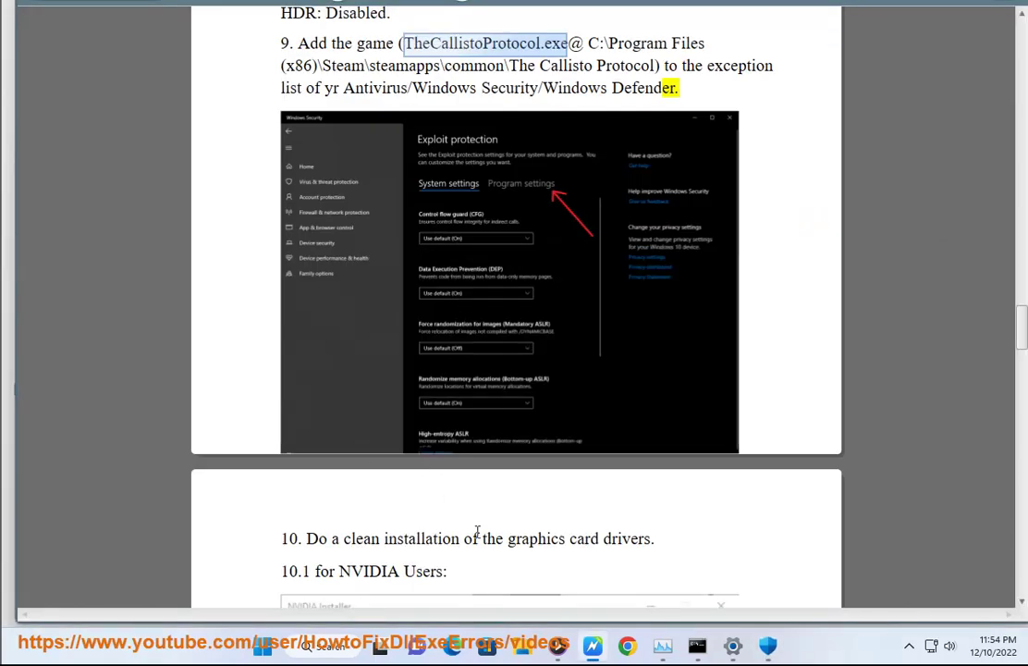
- Clear the selected executable name in the guide so reading continues
click(566, 538)
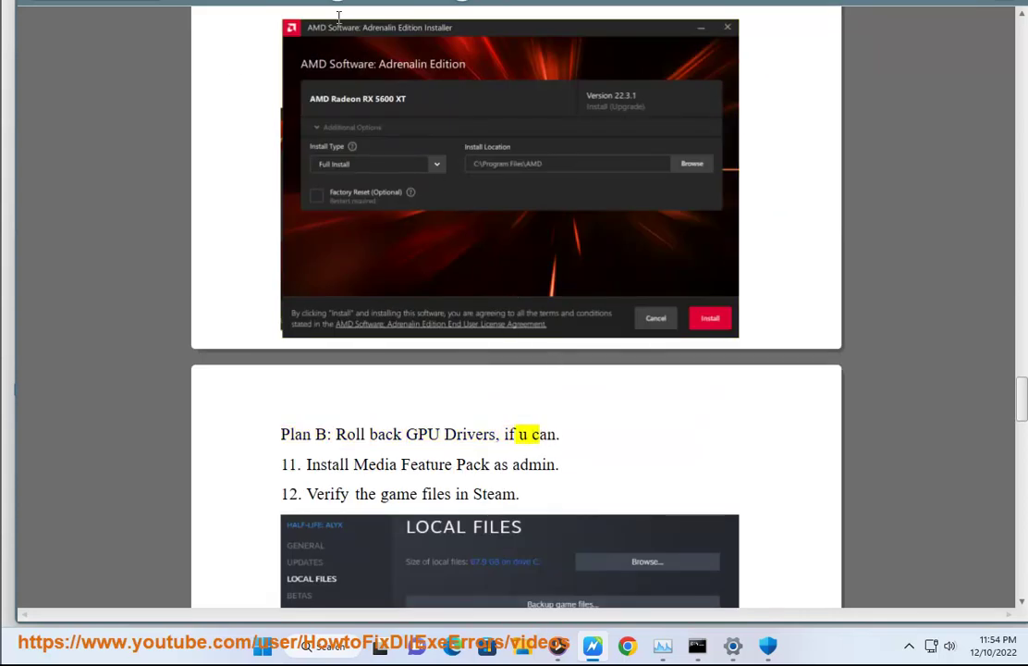
- Open Device Manager, expand Display adapters, and cancel uninstalling VMware SVGA 3D
click(328, 644)
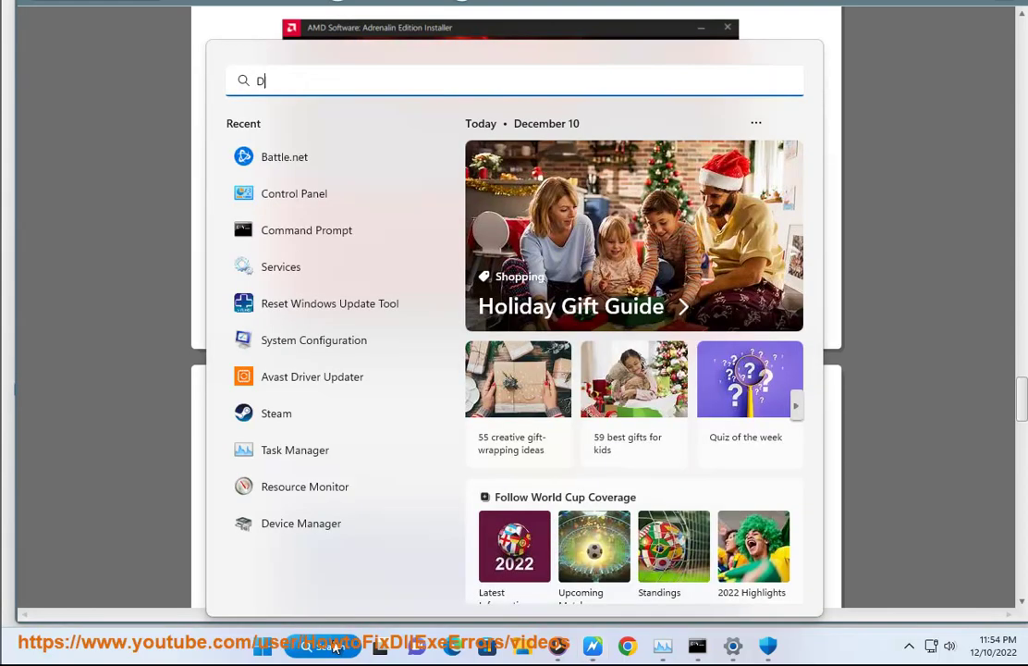
text(DE)
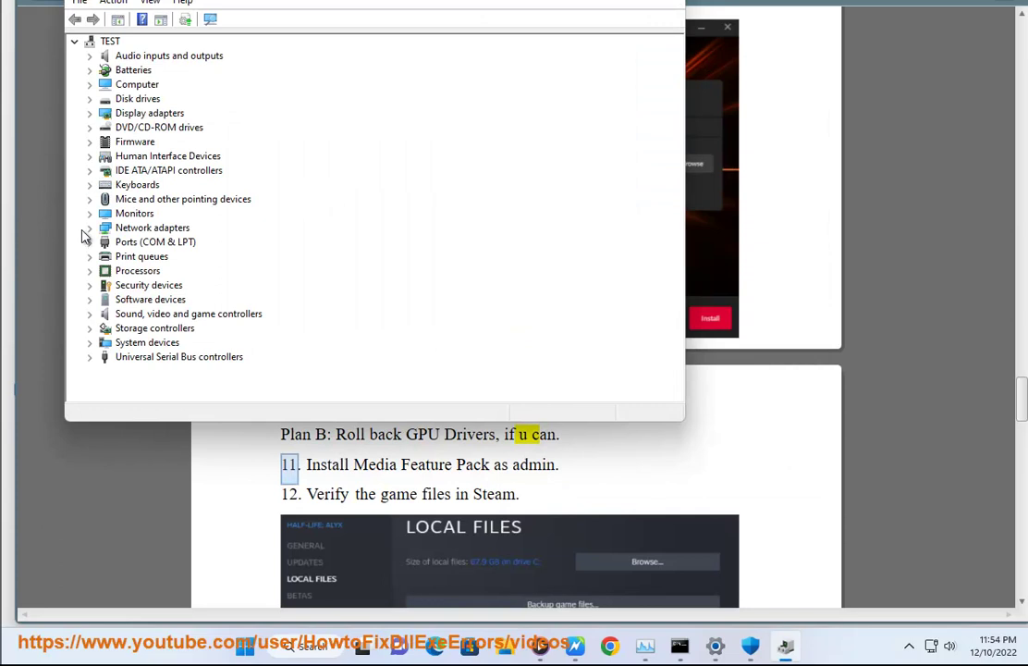
click(90, 114)
right_click(158, 127)
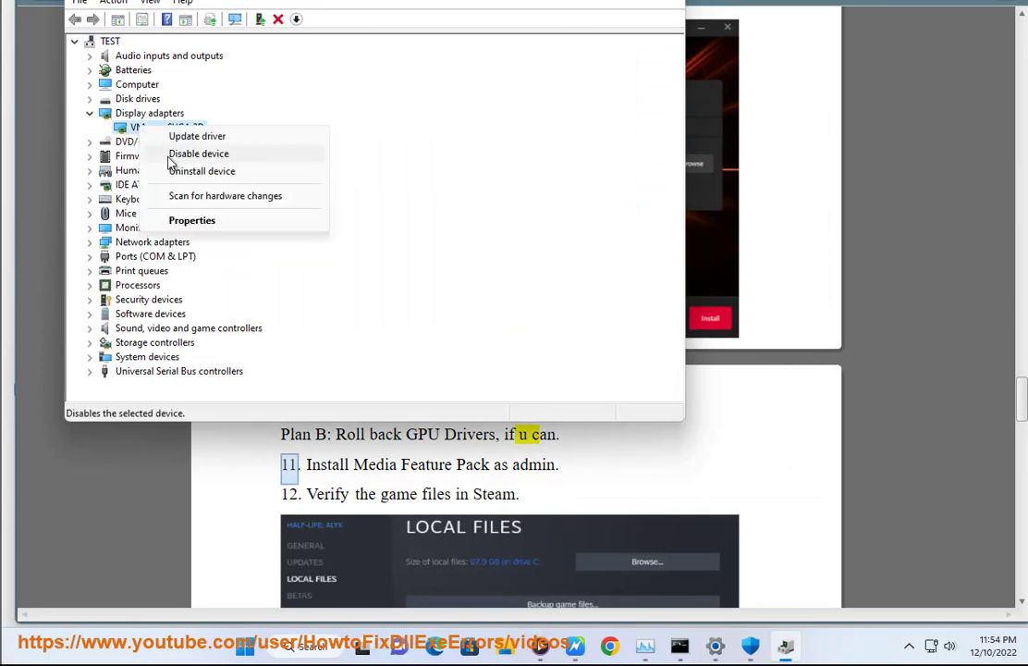
click(202, 172)
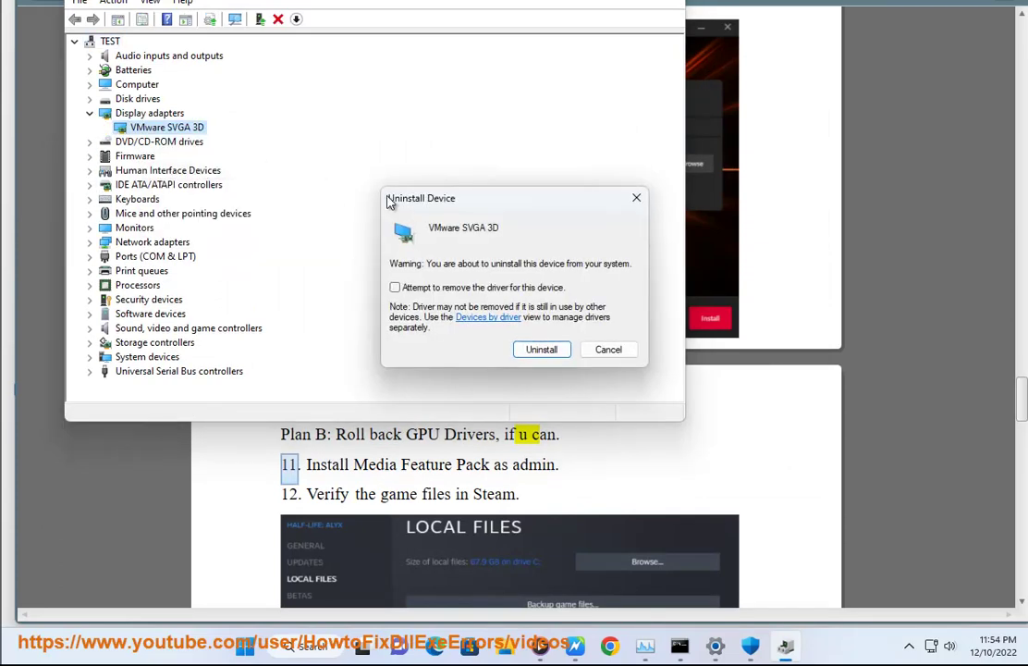
click(617, 352)
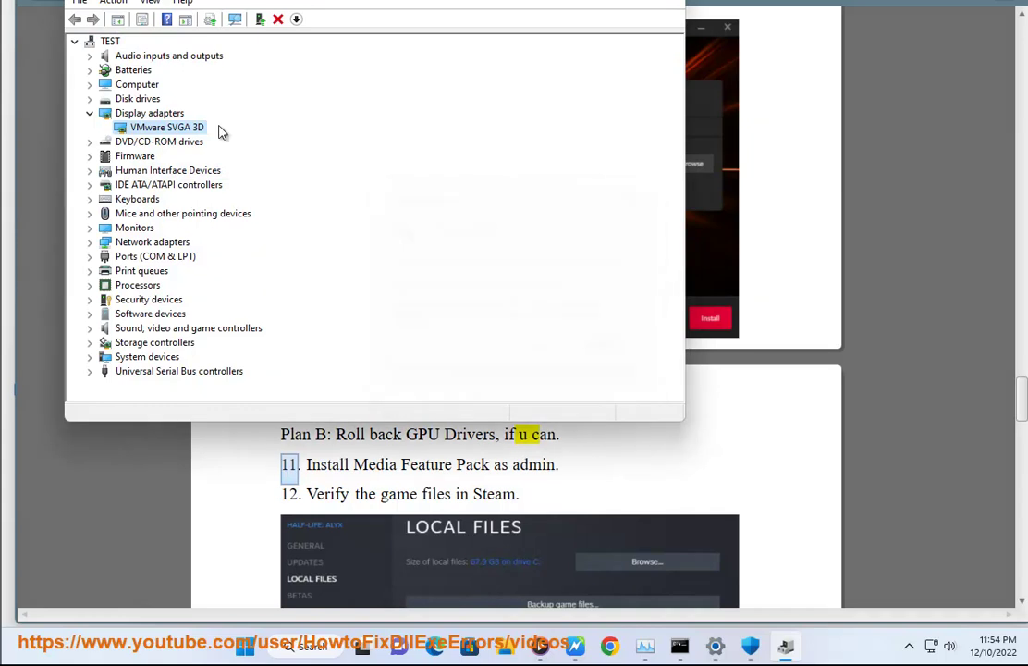
- View the VMware SVGA 3D adapter's Driver tab in its properties
right_click(174, 139)
click(218, 225)
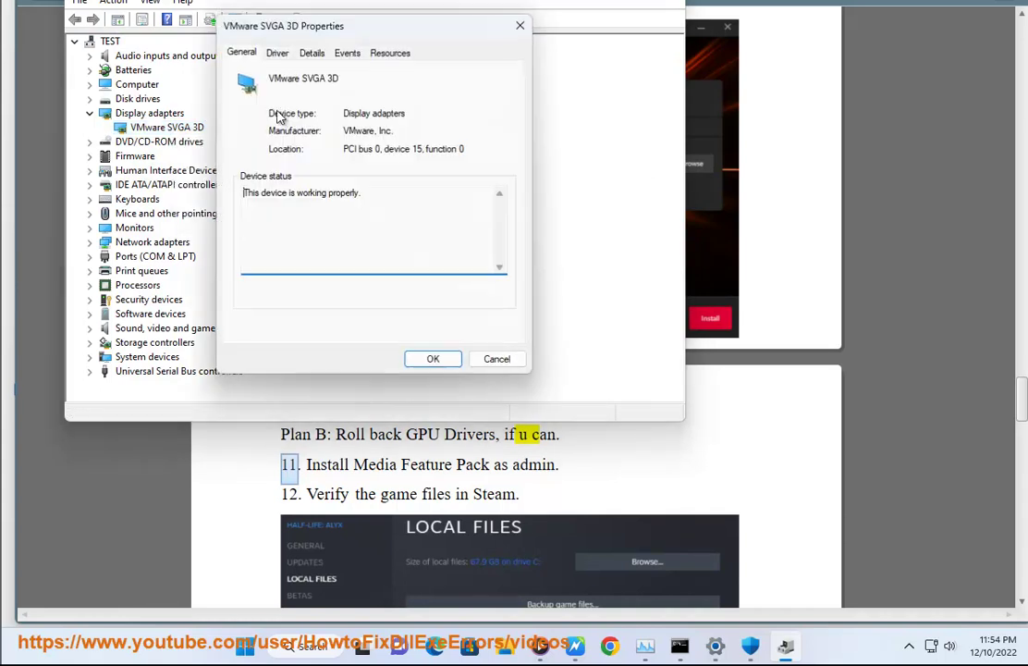
click(282, 54)
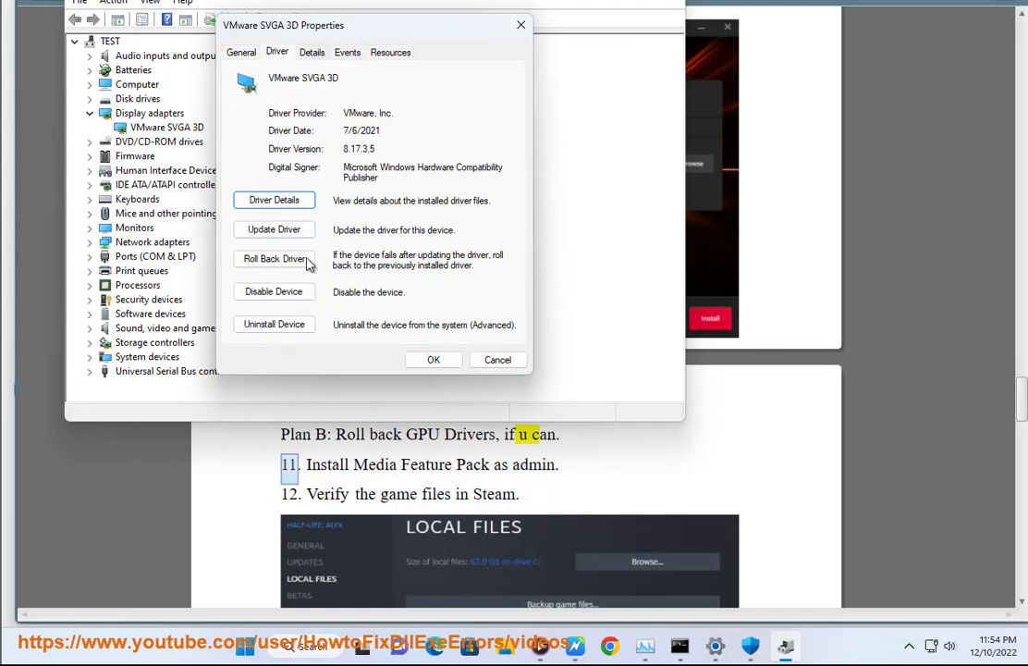
- Close the adapter properties without rolling back, then Google 'Media Feature Pack' copied from step eleven
click(497, 359)
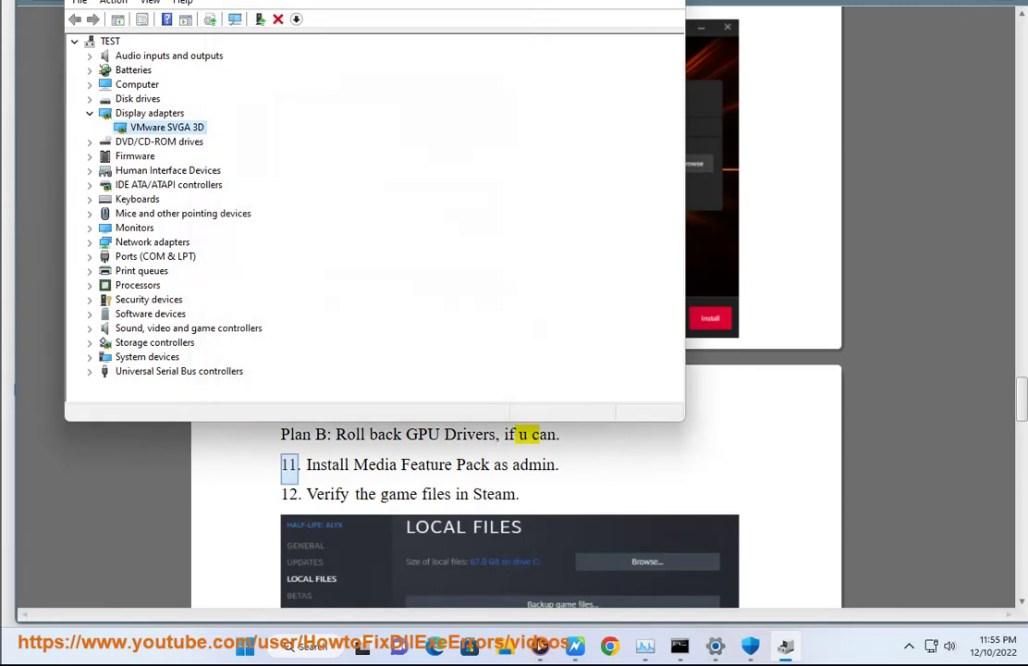
click(744, 269)
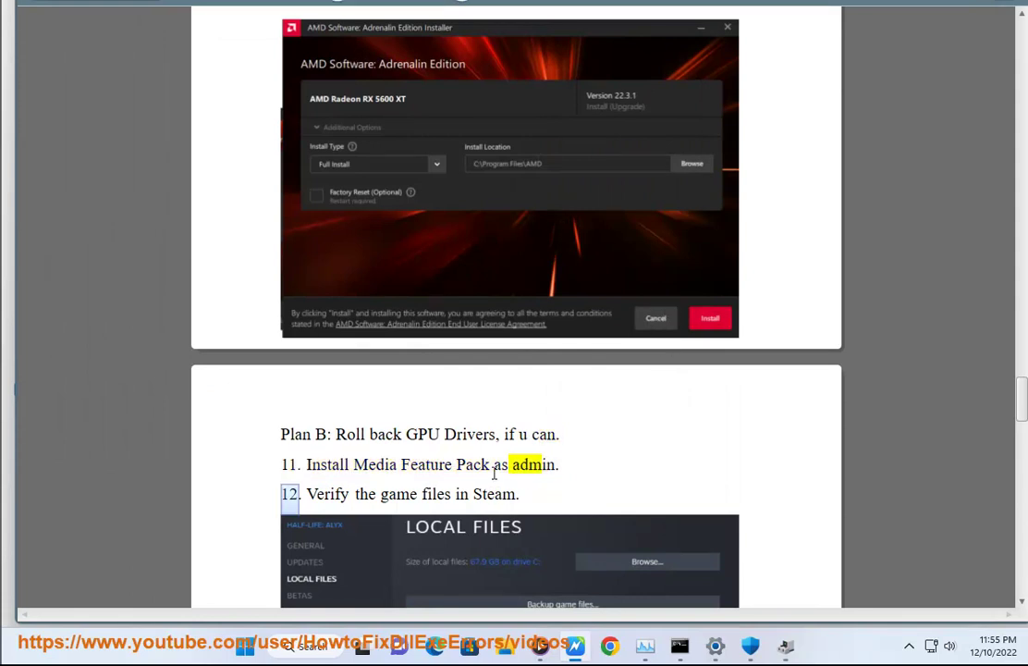
drag(492, 464, 355, 467)
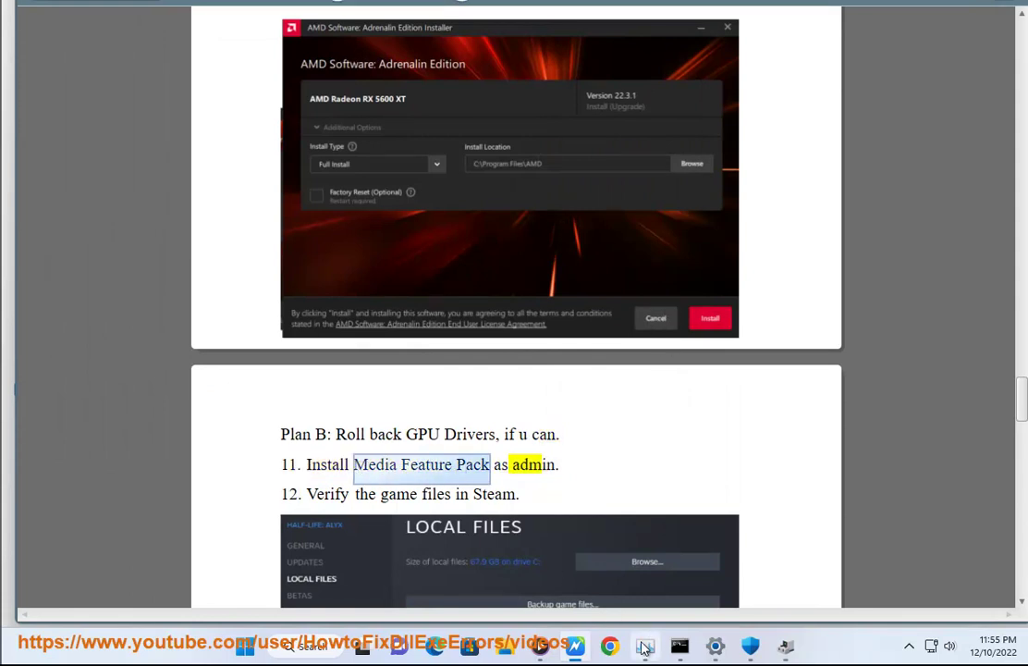
key(ctrl+n)
text(Media Feature Pack)
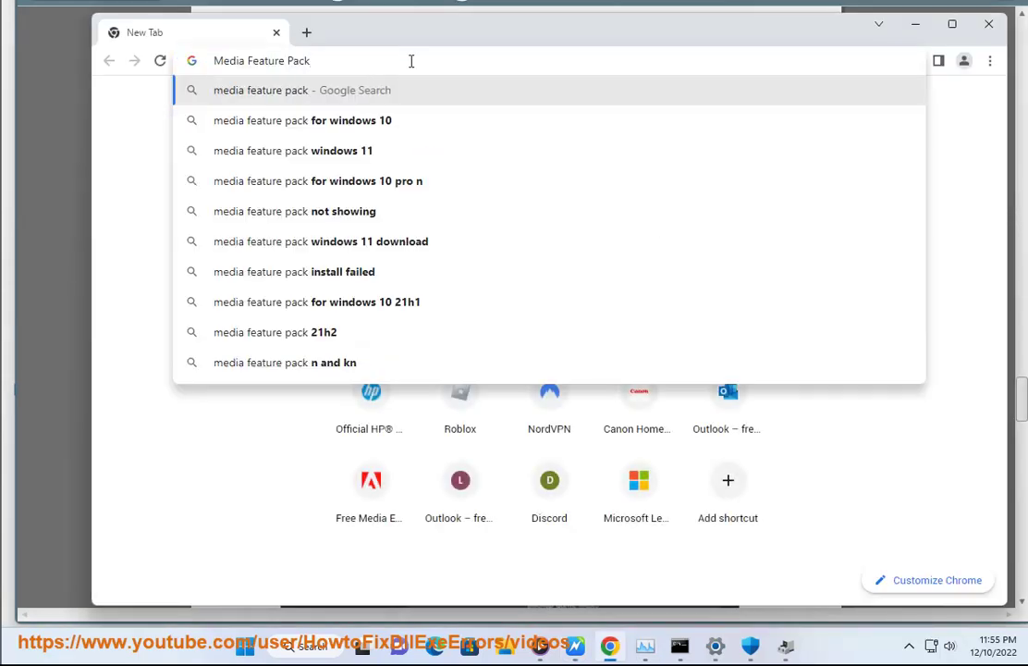
key(Return)
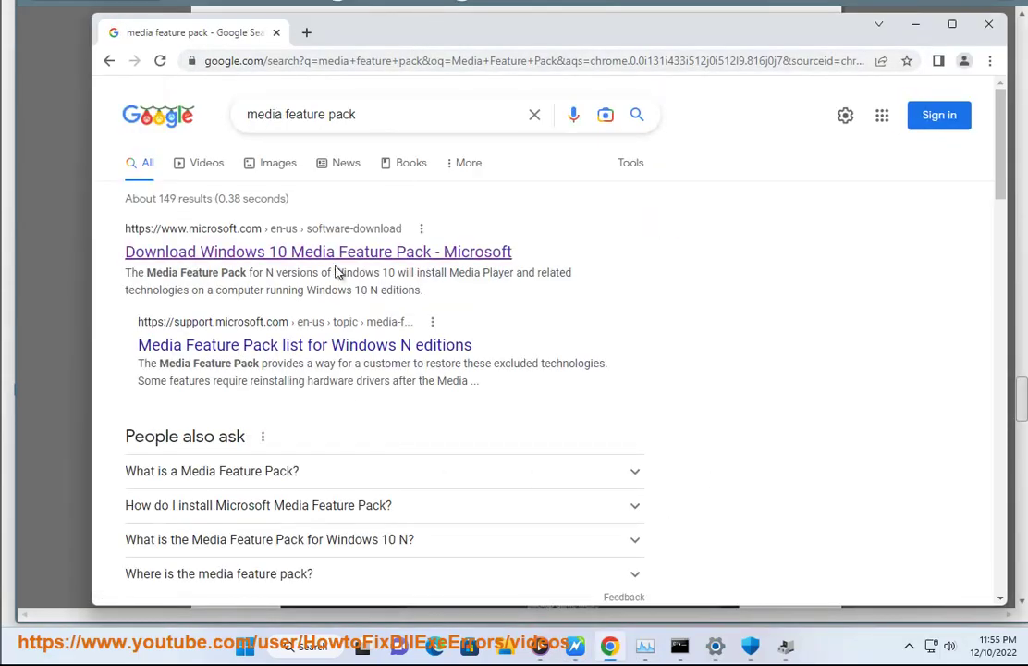
- Open both Microsoft Media Feature Pack results in new tabs and minimize Chrome
click(361, 347)
click(211, 35)
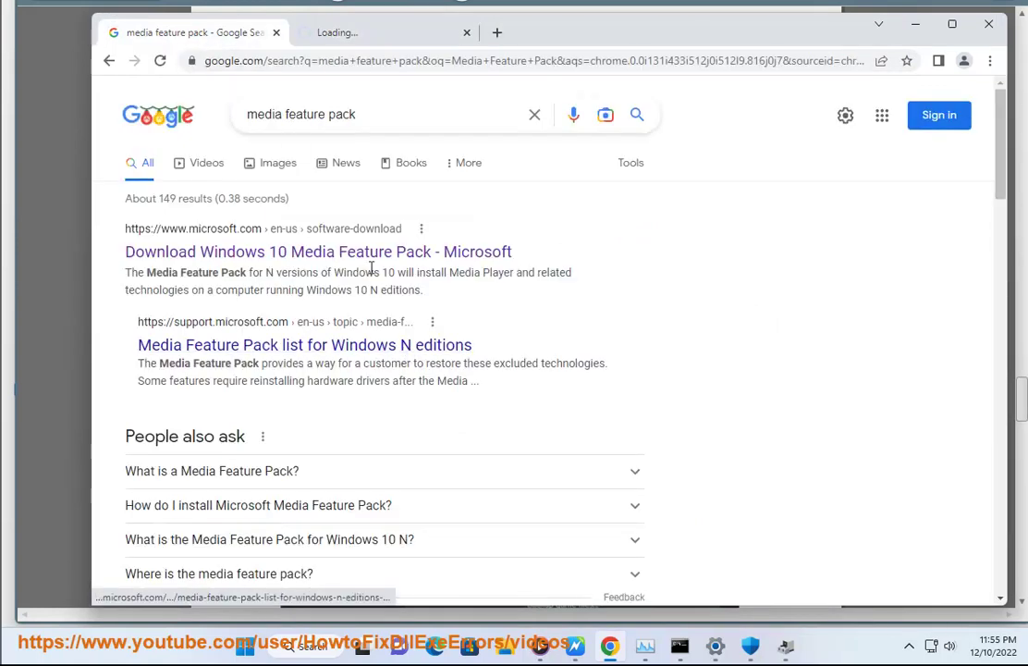
click(916, 29)
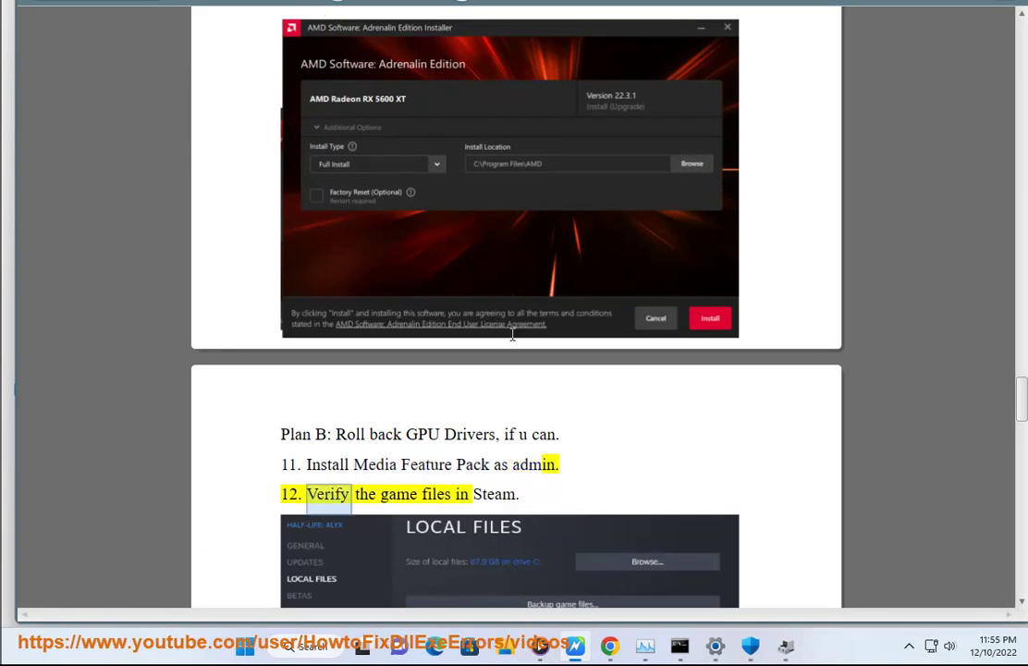
- Launch Steam from Windows Search and approve its administrator prompt
scroll(516, 339, down, 3)
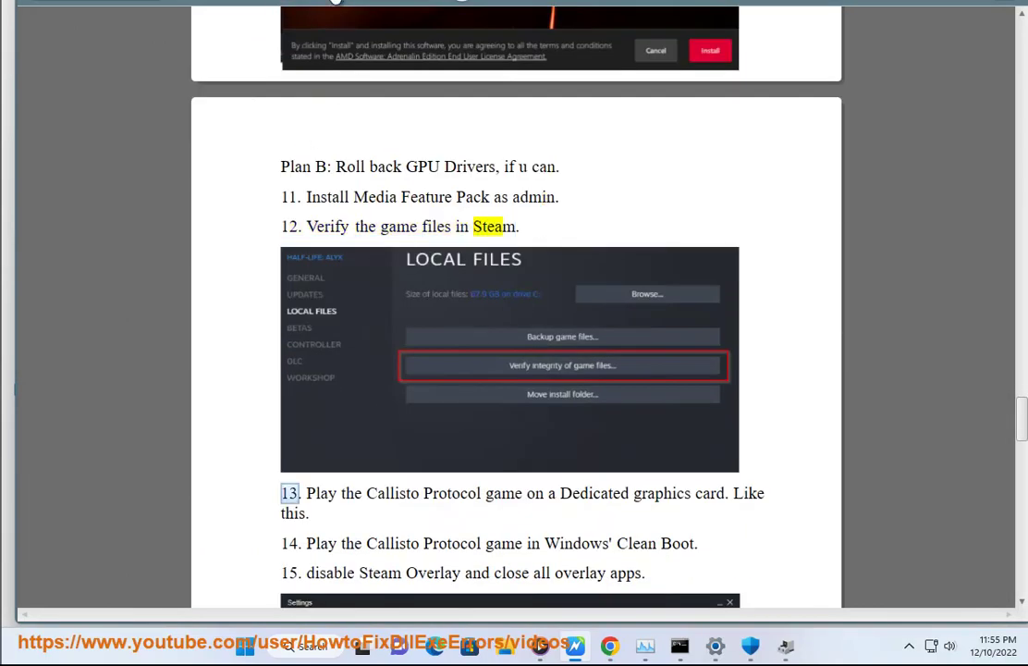
click(300, 647)
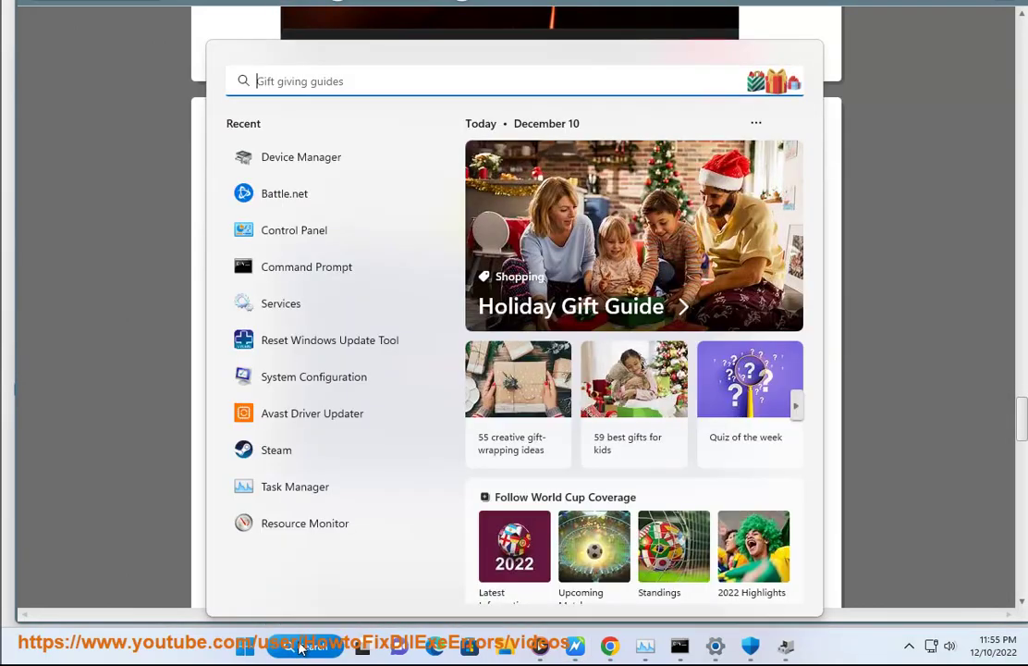
click(301, 648)
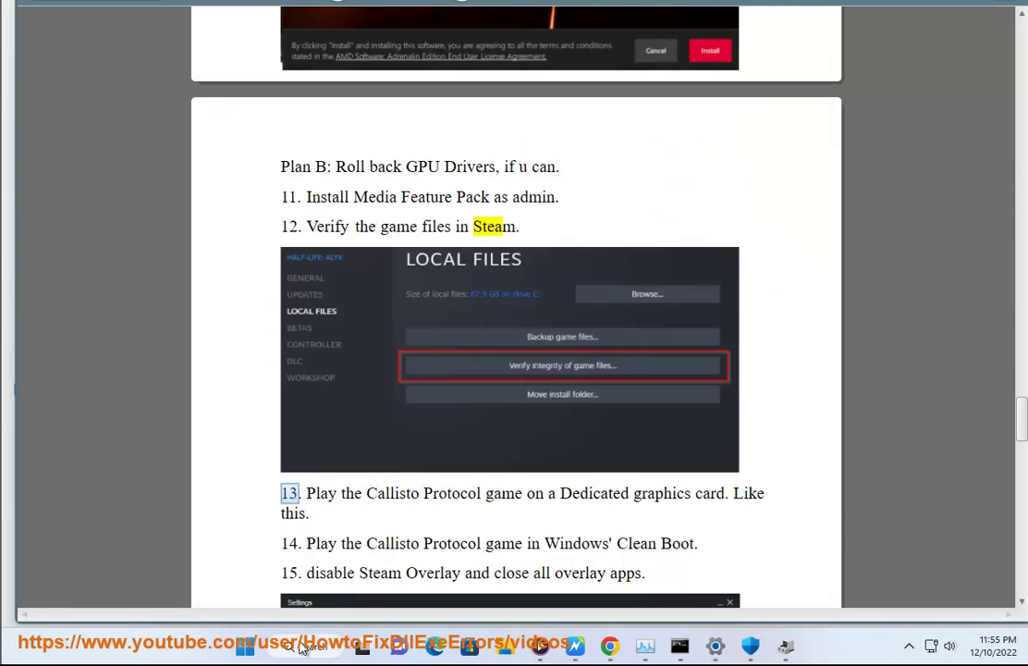
click(301, 647)
text(SY)
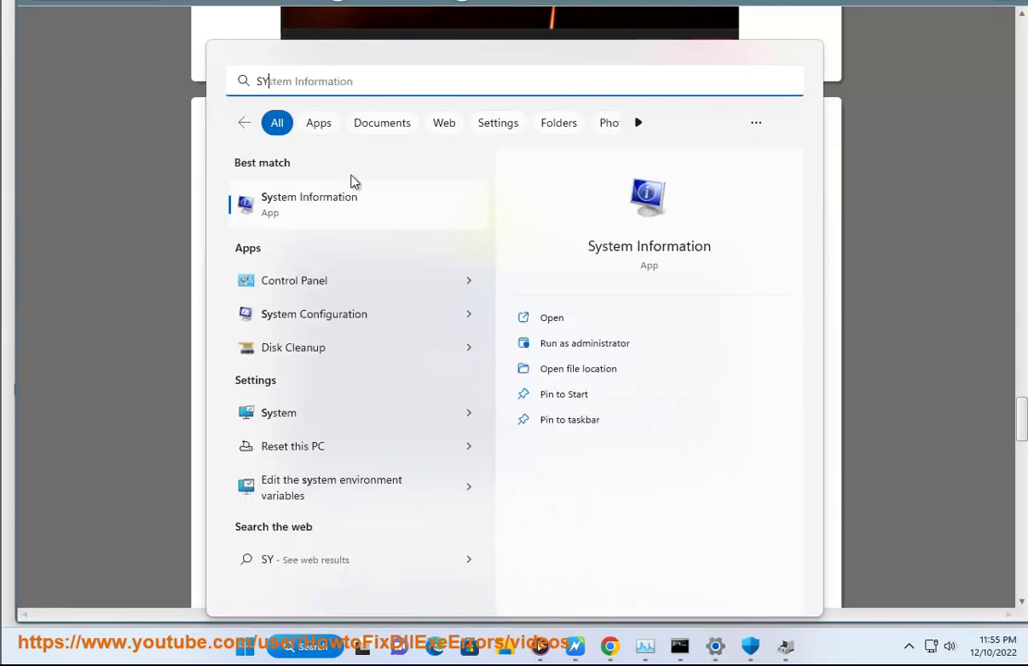
key(BackSpace)
click(559, 345)
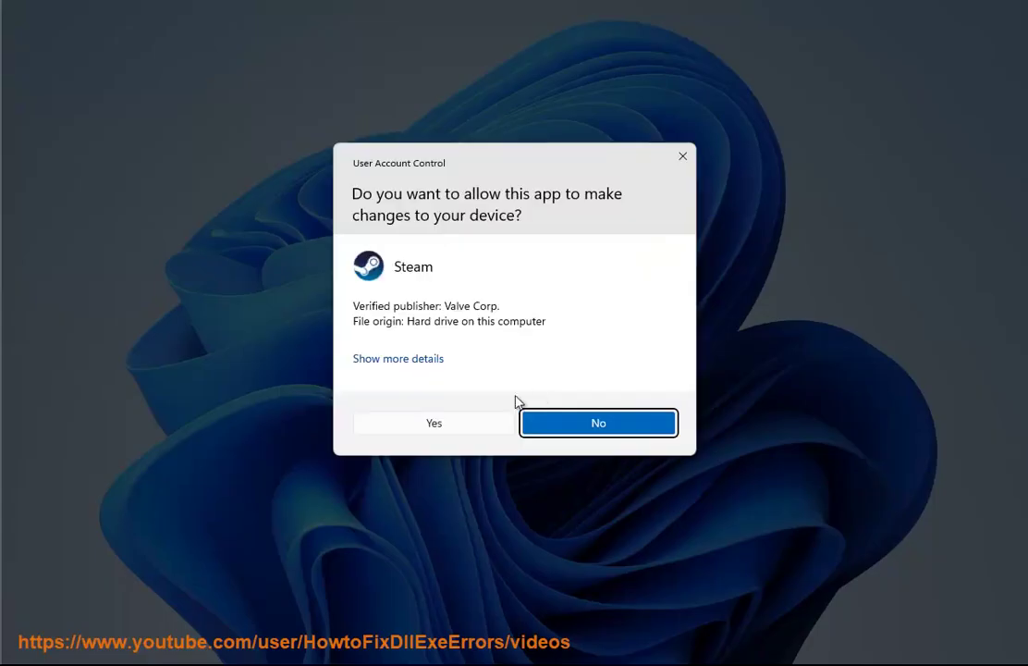
click(494, 422)
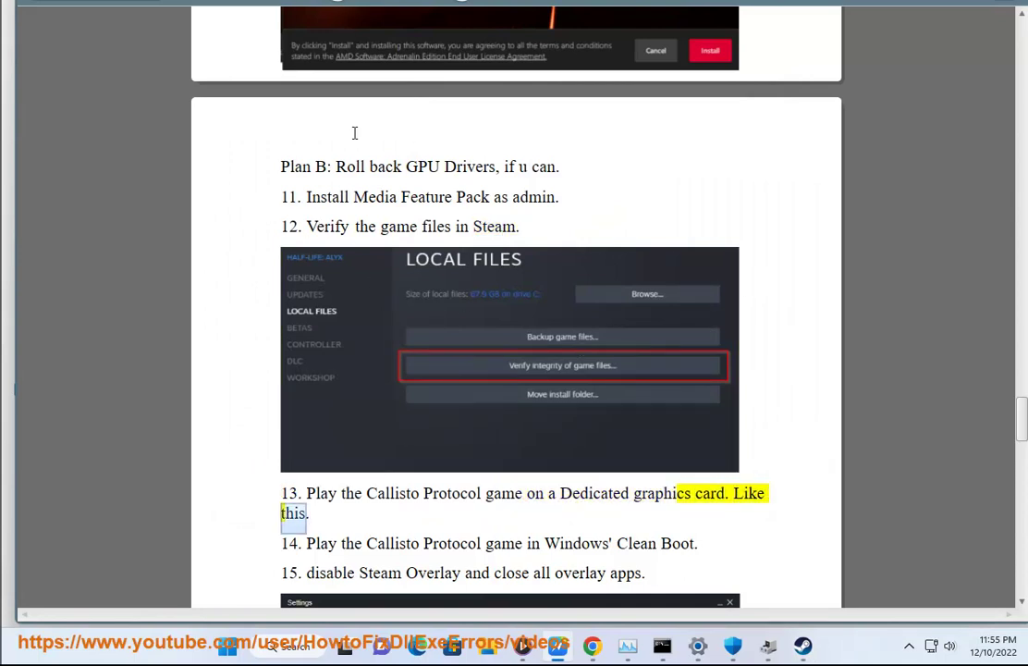
- Add obs64.exe to the custom apps list under Settings' System > Display > Graphics
click(697, 645)
click(91, 104)
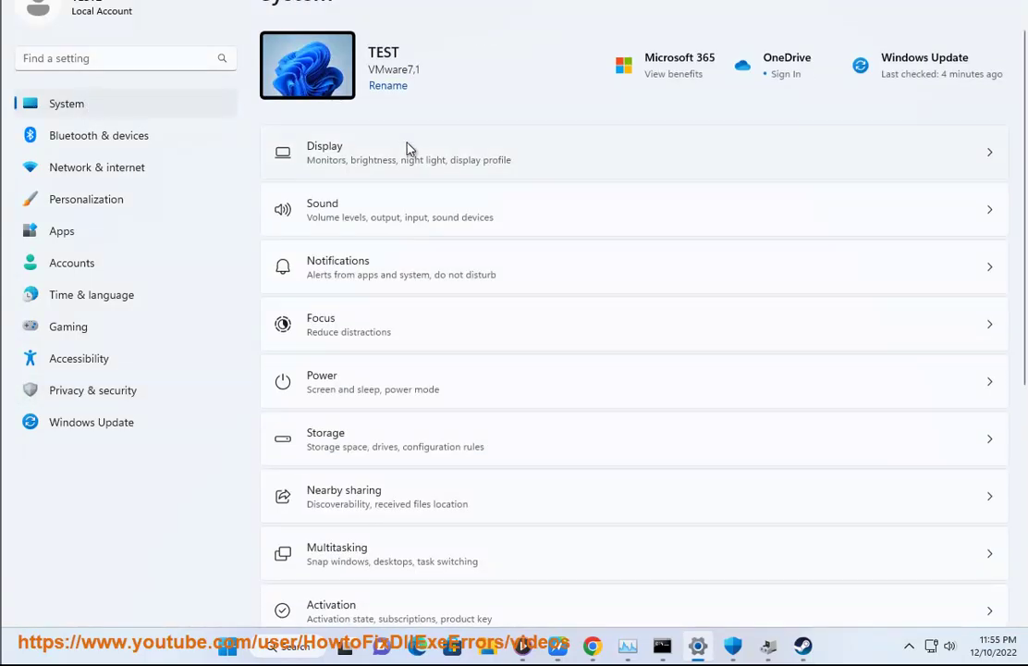
click(412, 152)
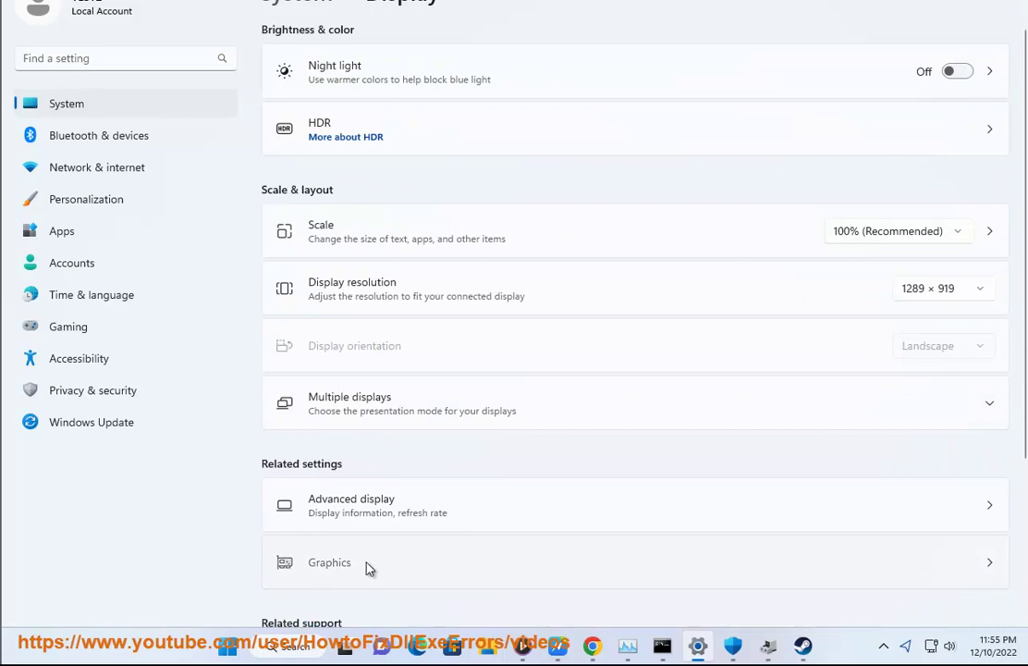
click(368, 565)
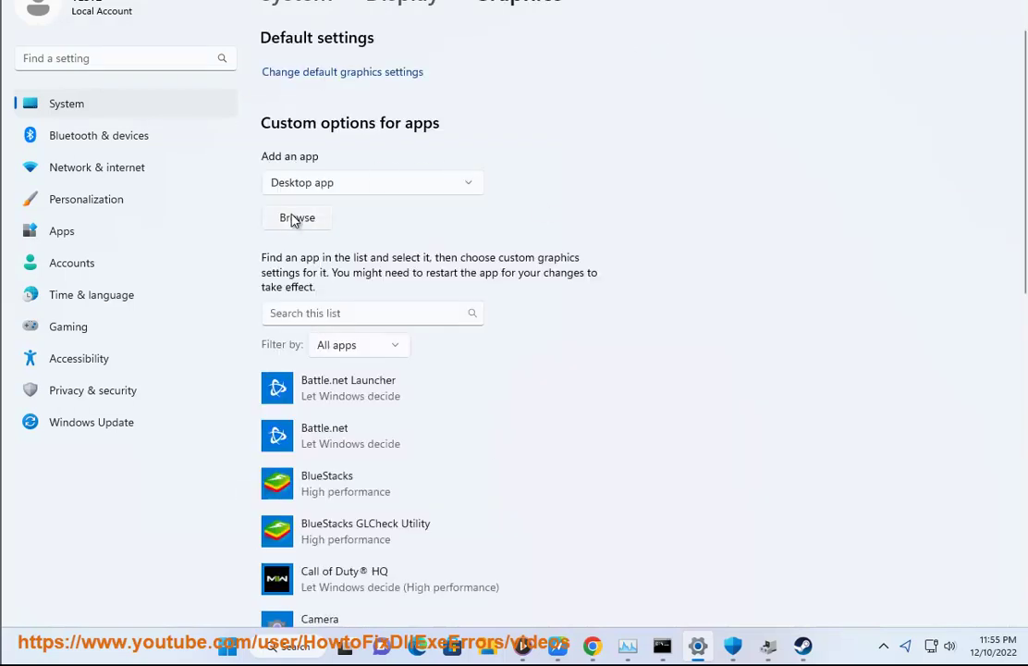
click(298, 222)
click(638, 364)
click(818, 492)
- Pick High performance in OBS Studio's graphics options, then cancel without saving
scroll(379, 407, down, 5)
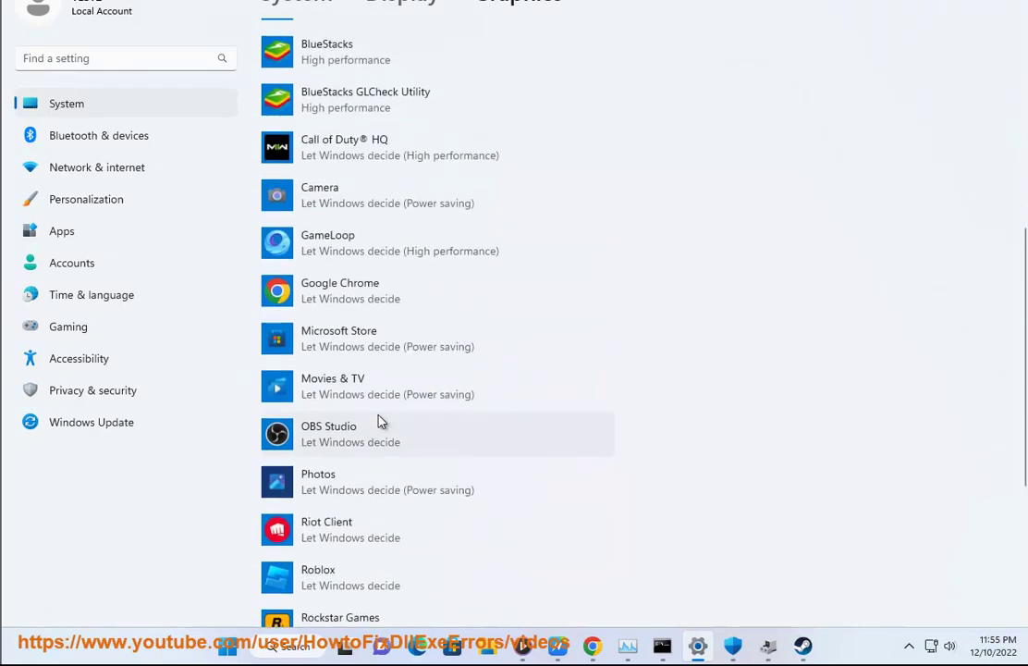
click(384, 435)
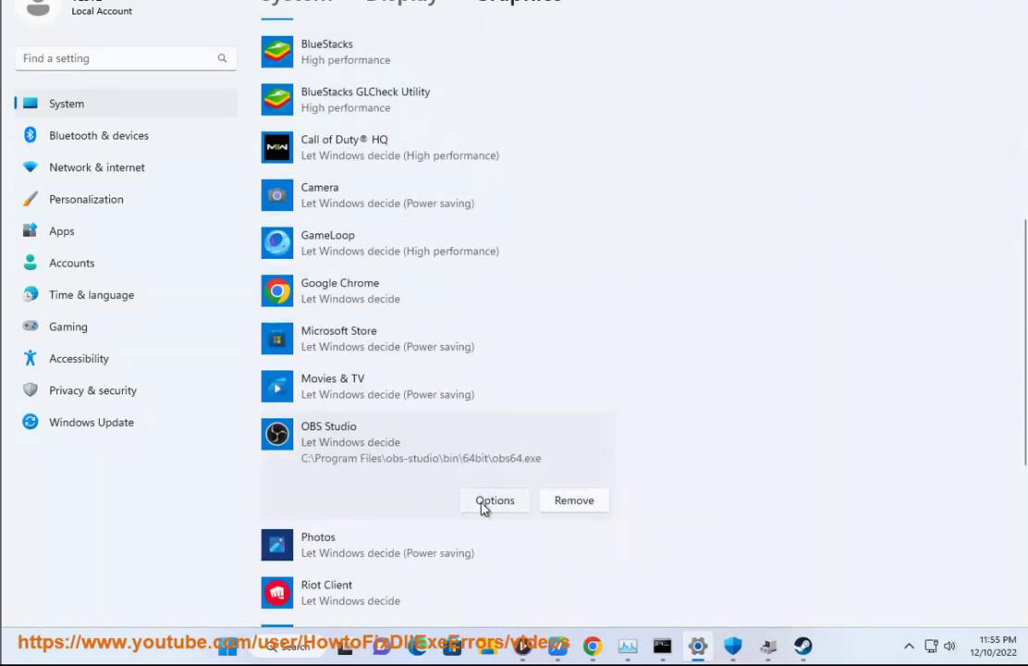
click(486, 501)
click(388, 282)
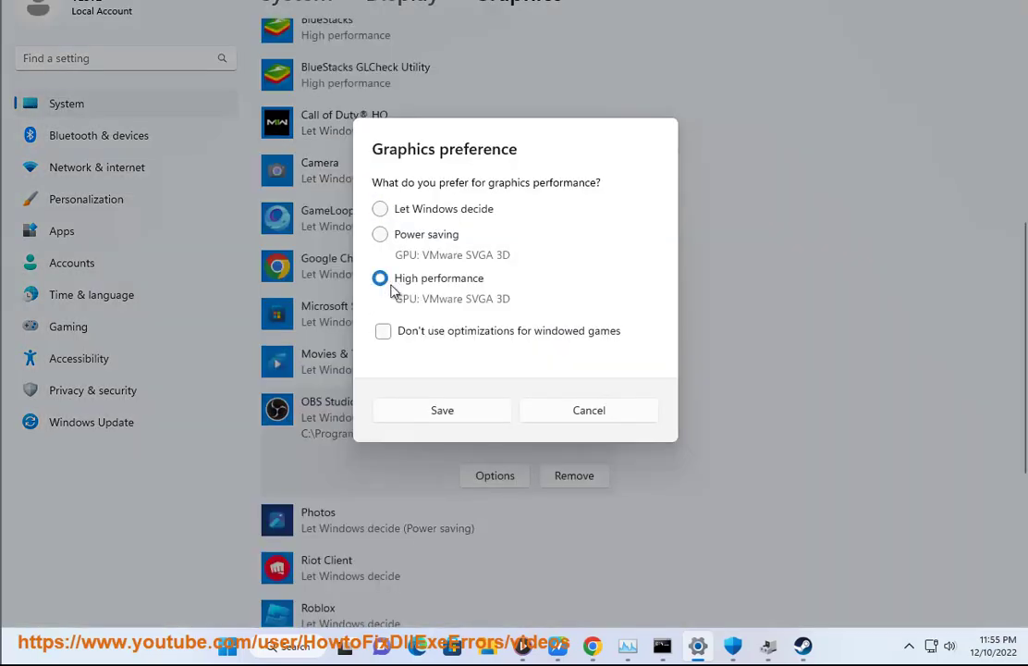
click(551, 414)
scroll(744, 351, up, 5)
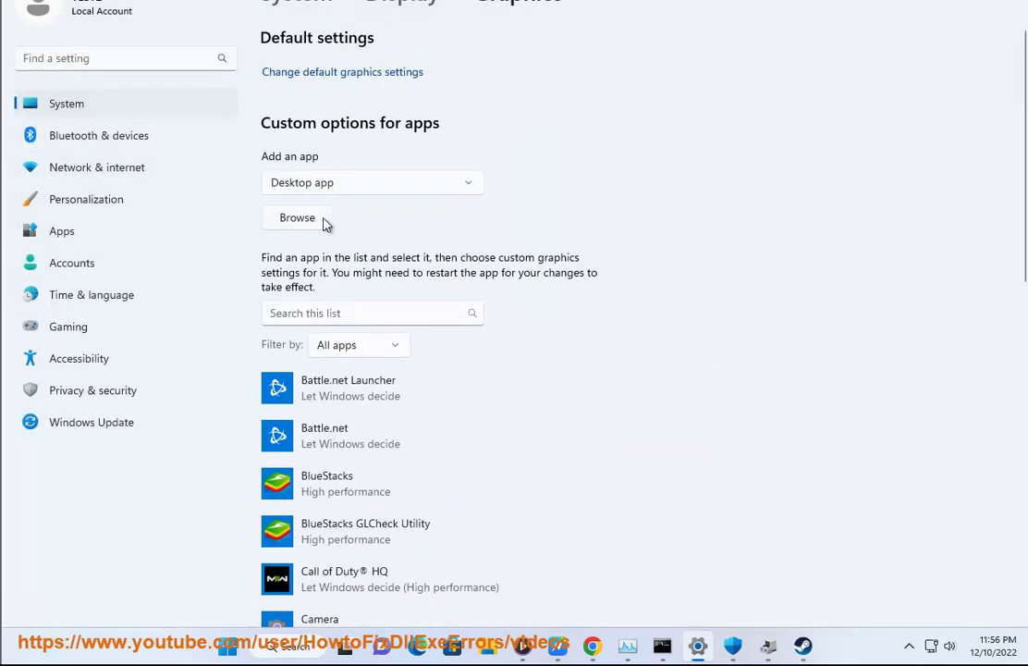
click(558, 645)
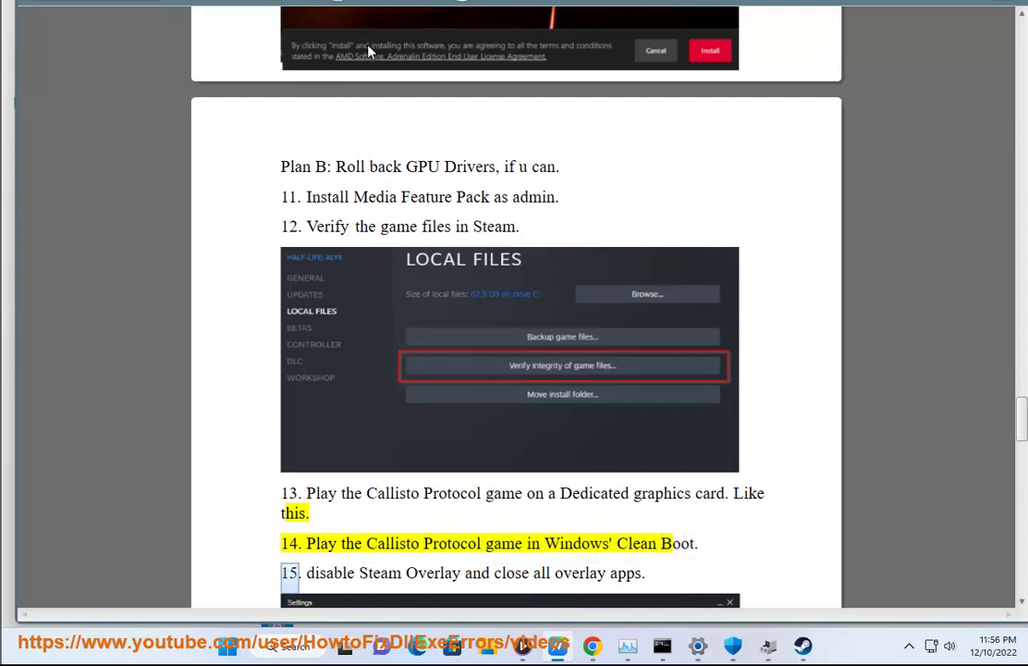
- Copy 'Windows' Clean Boot' from step 14 and close Chrome's Media Feature Pack tabs
drag(702, 544, 549, 544)
click(592, 645)
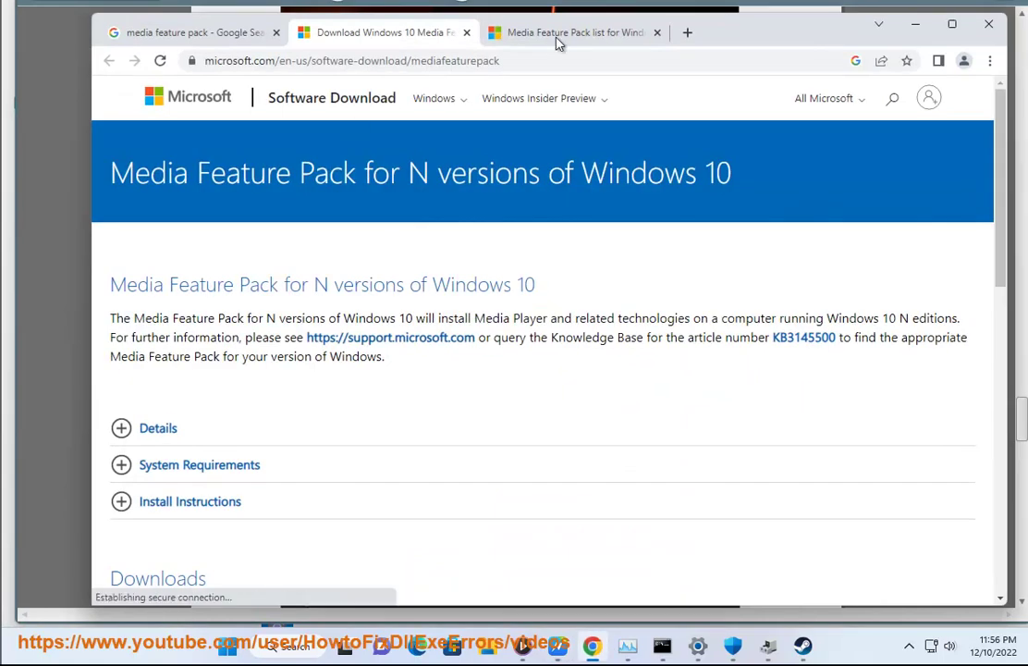
click(467, 33)
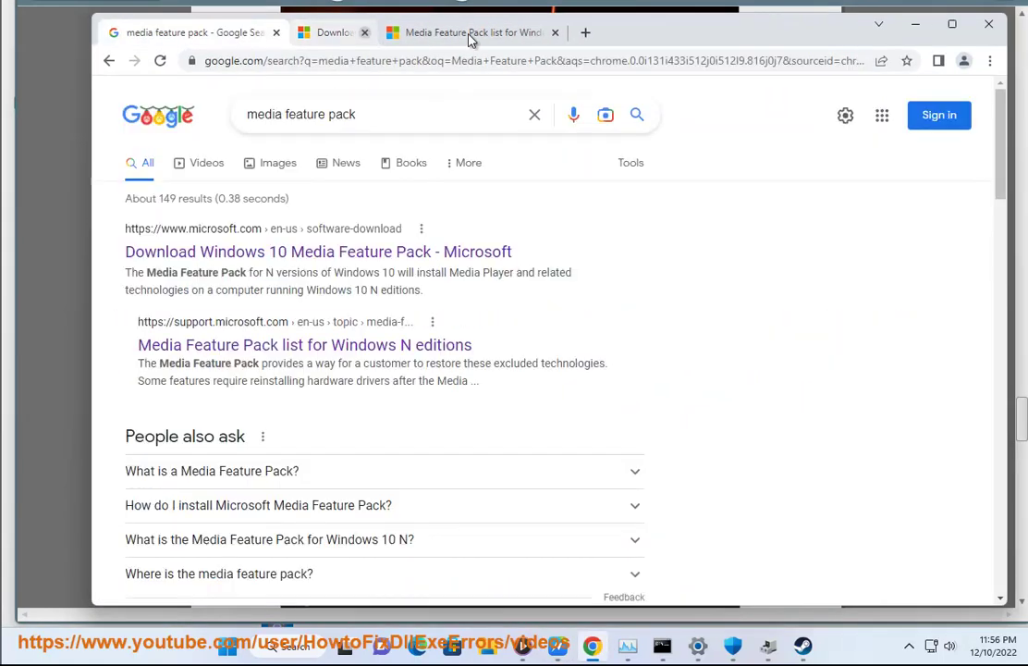
- Search Google for Windows' Clean Boot and highlight Microsoft's clean-boot result
drag(365, 114, 242, 113)
text(Windows' Clean Boot.)
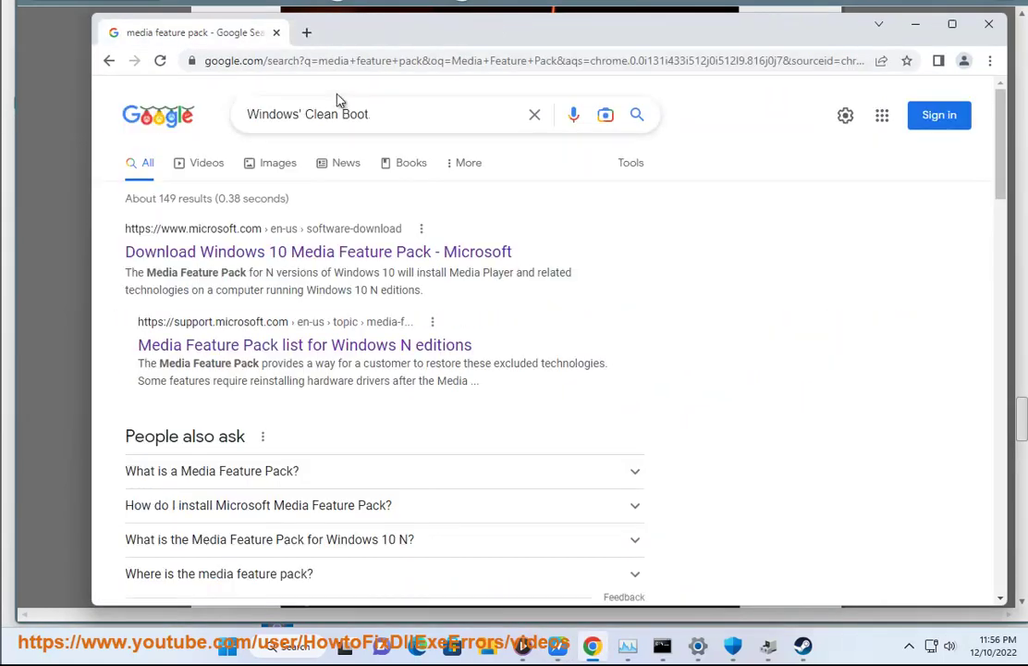
key(Return)
drag(501, 298, 75, 259)
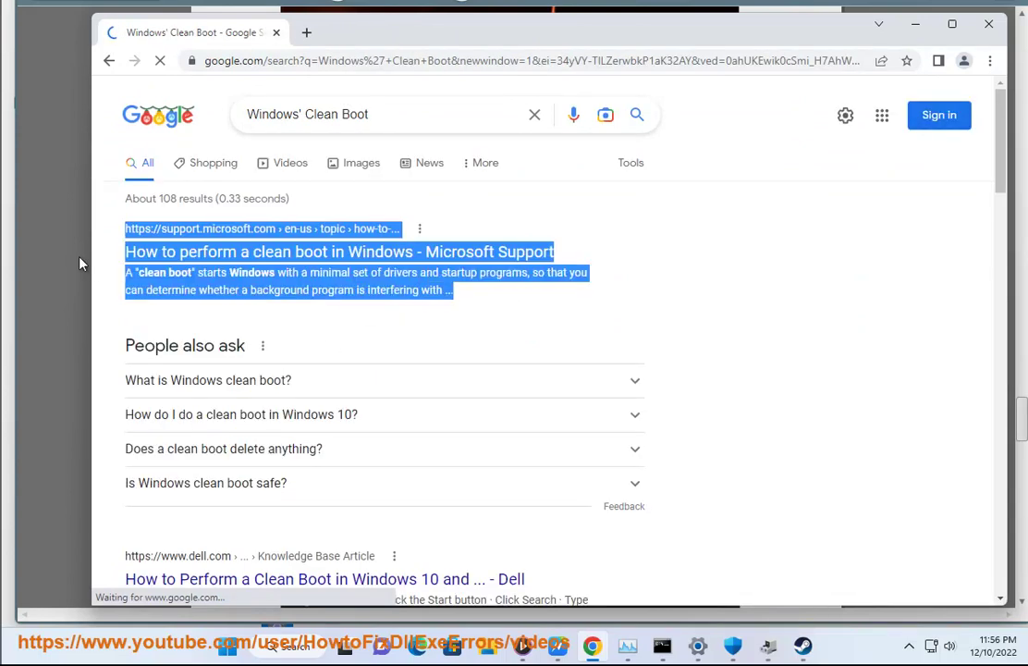
click(285, 647)
- In msconfig's Services tab, hide Microsoft services and disable all the rest
text(M)
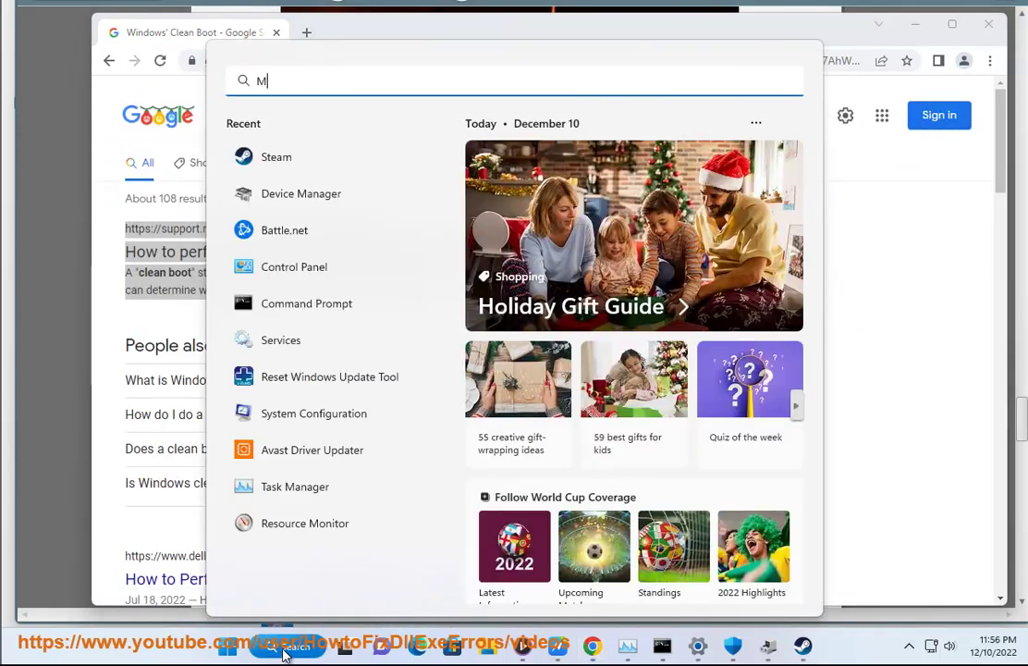
text(SC)
click(278, 196)
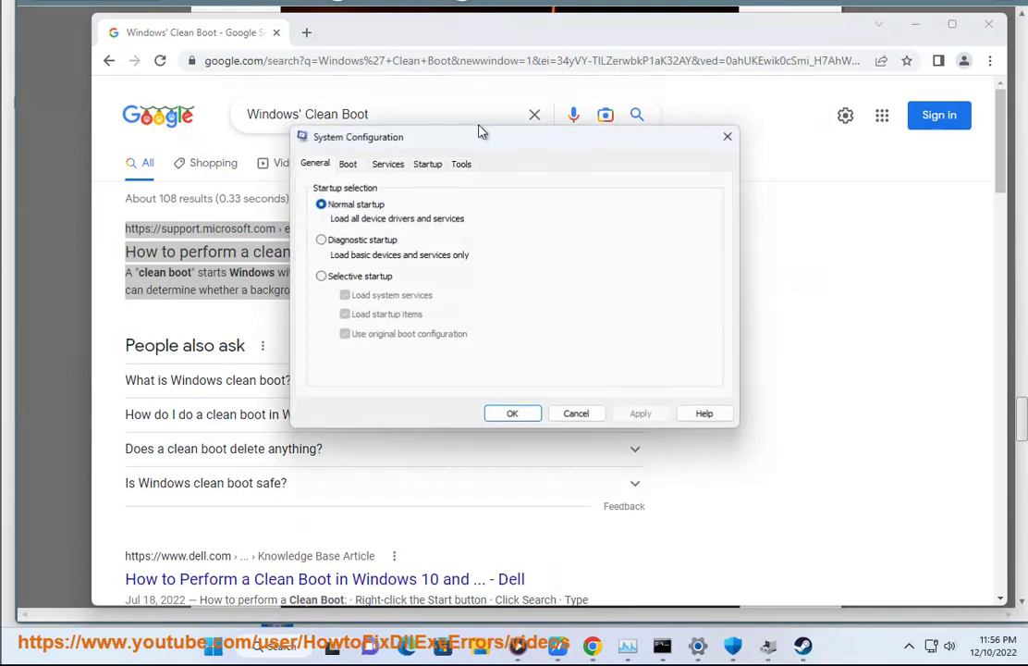
click(388, 163)
click(309, 385)
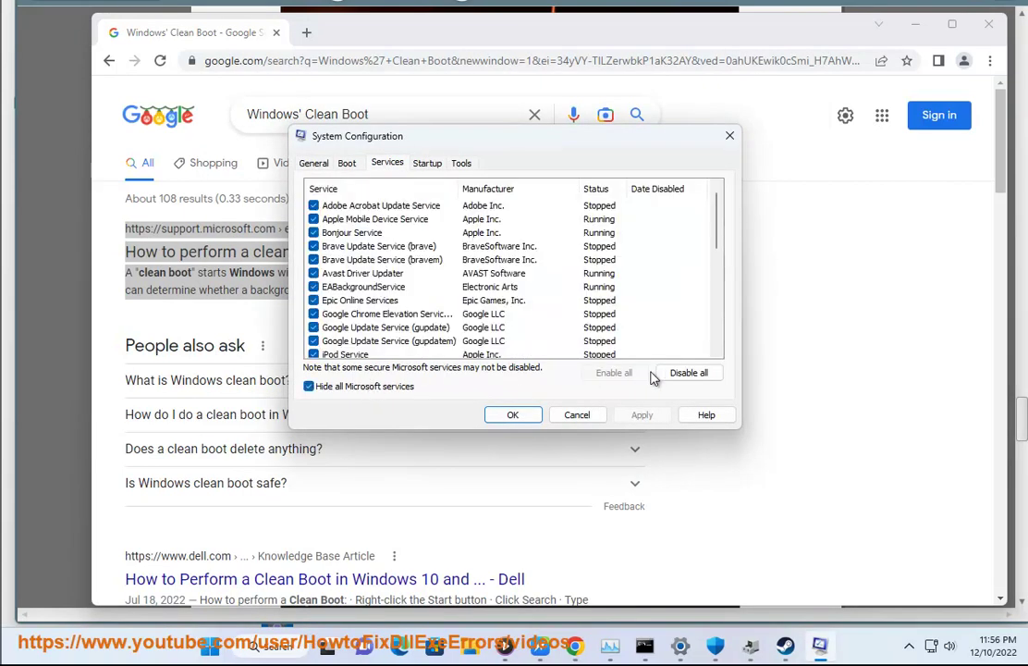
click(688, 373)
click(560, 420)
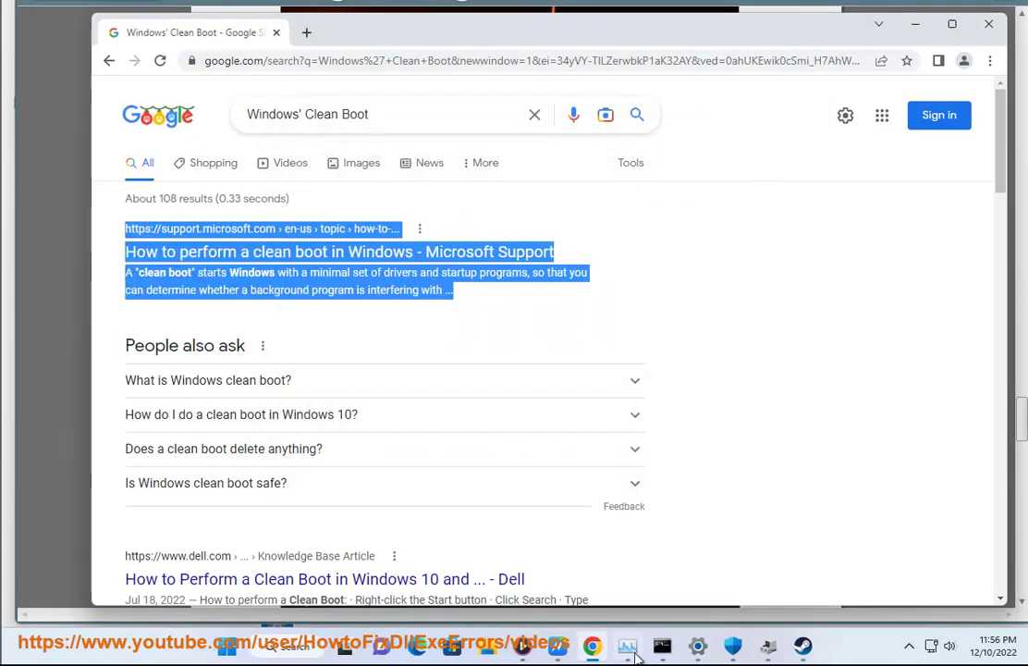
- Review vmtoolsd.exe and SecurityHealthSystray.exe in Task Manager's startup apps, then minimize it
key(ctrl+shift+Escape)
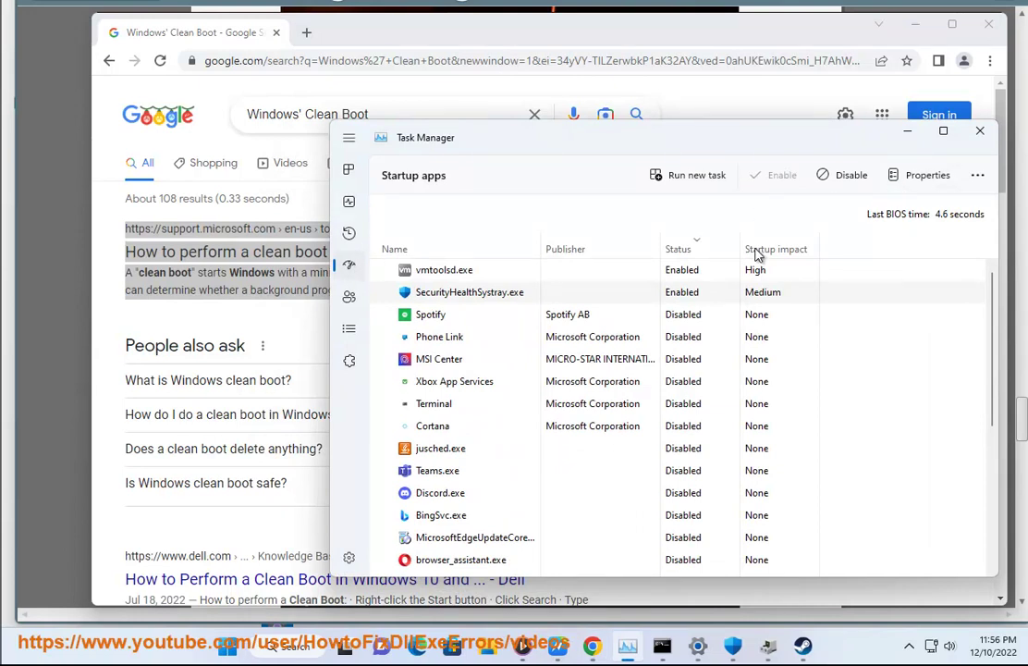
click(732, 271)
click(779, 293)
click(905, 132)
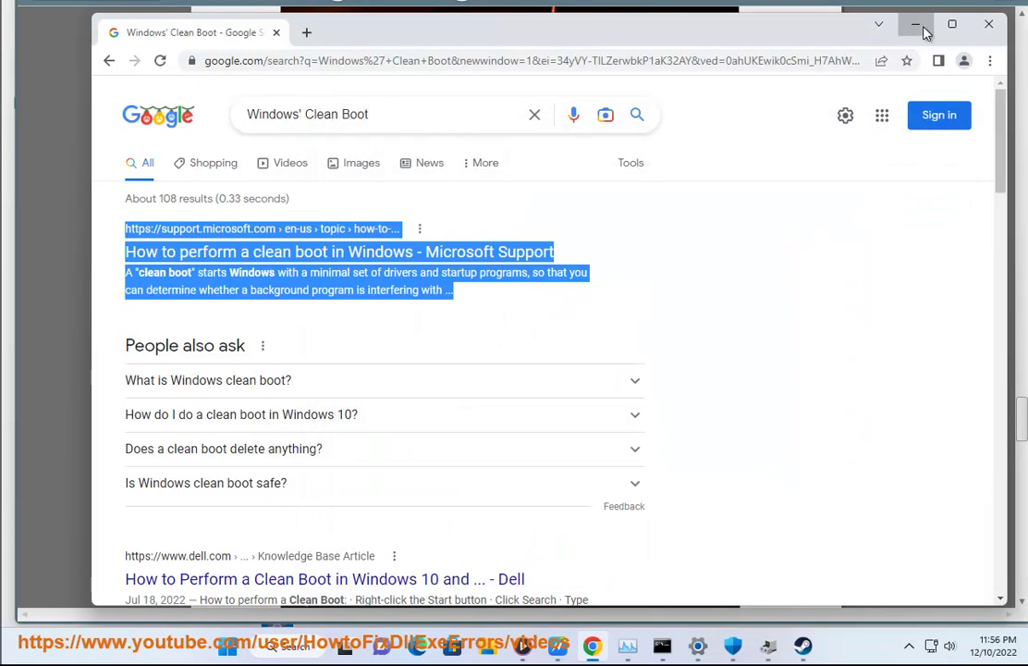
- Minimize Chrome and scroll the guide down to step 16, Increase the Virtual Memory
click(912, 23)
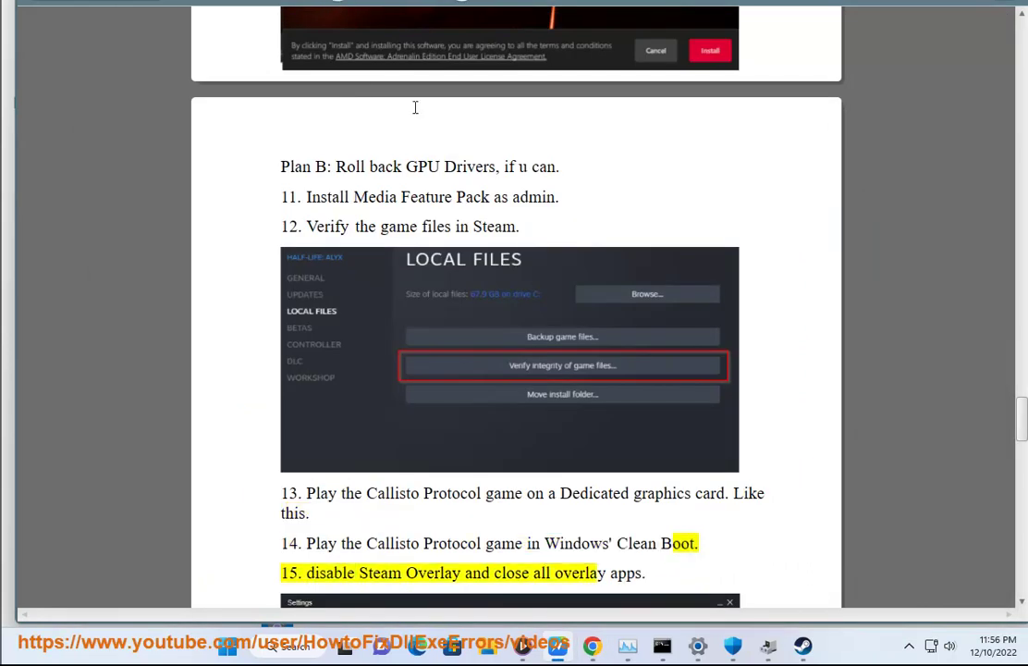
scroll(555, 333, down, 2)
scroll(447, 320, down, 2)
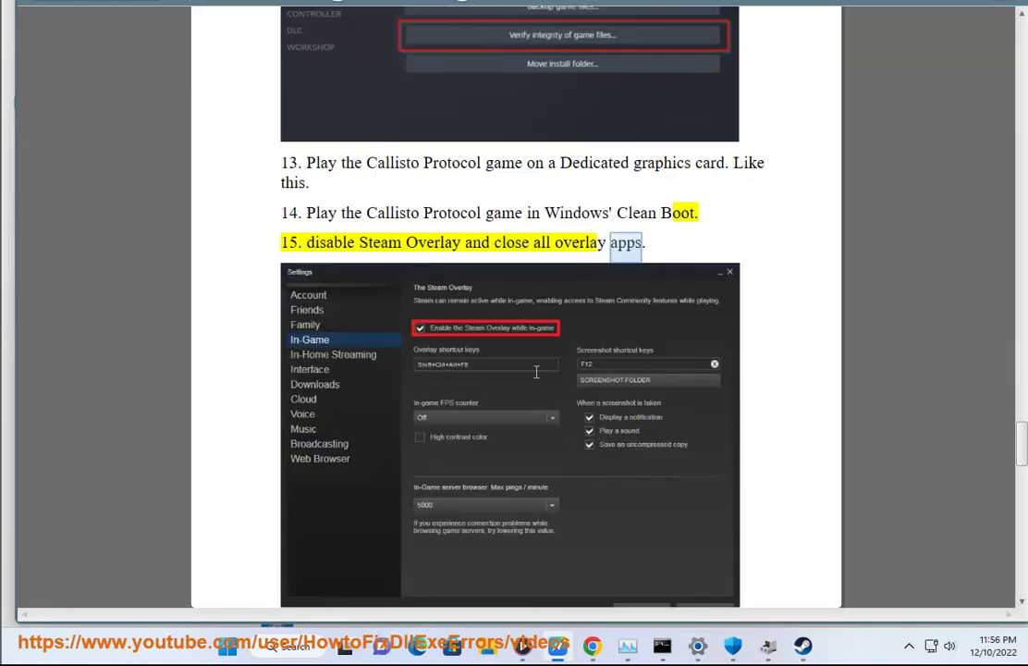
scroll(326, 125, down, 1)
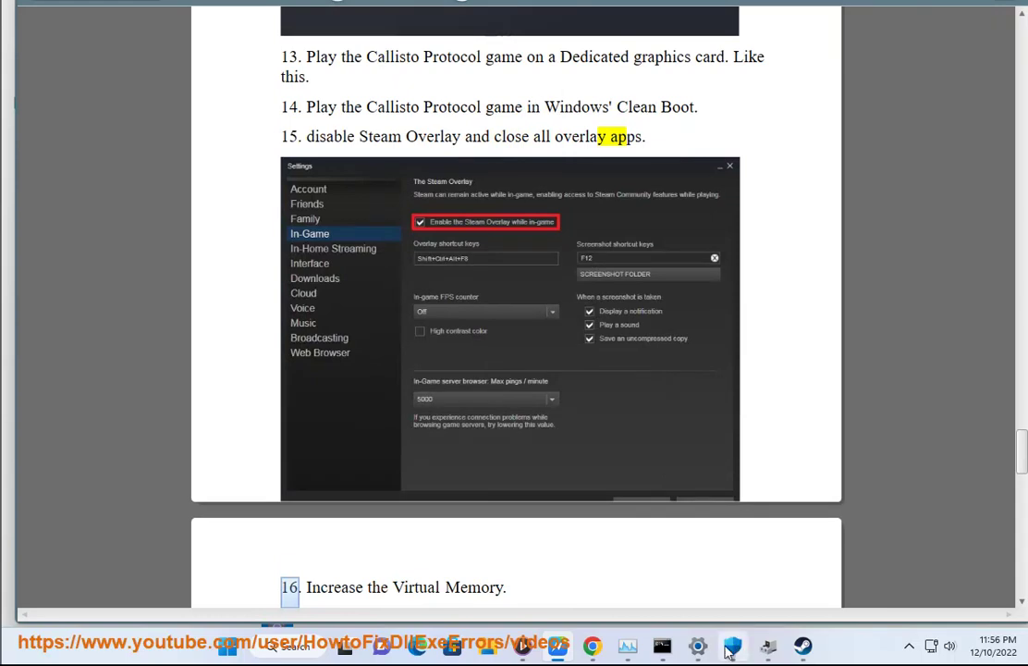
- Launch Discord by searching 'DIS' in Windows Search
click(315, 653)
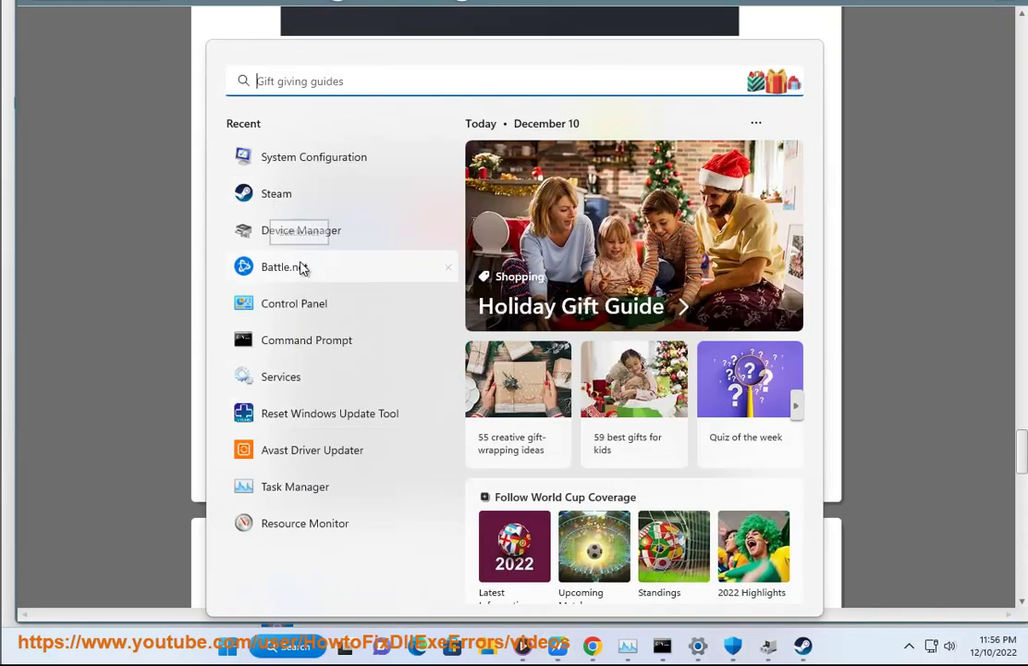
text(DIS)
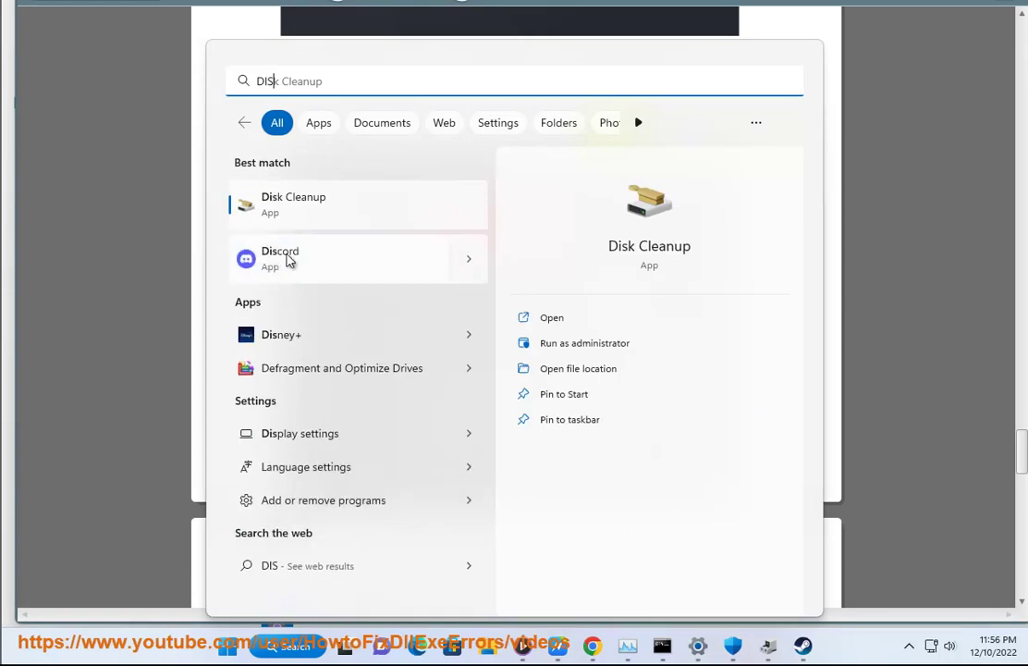
click(286, 259)
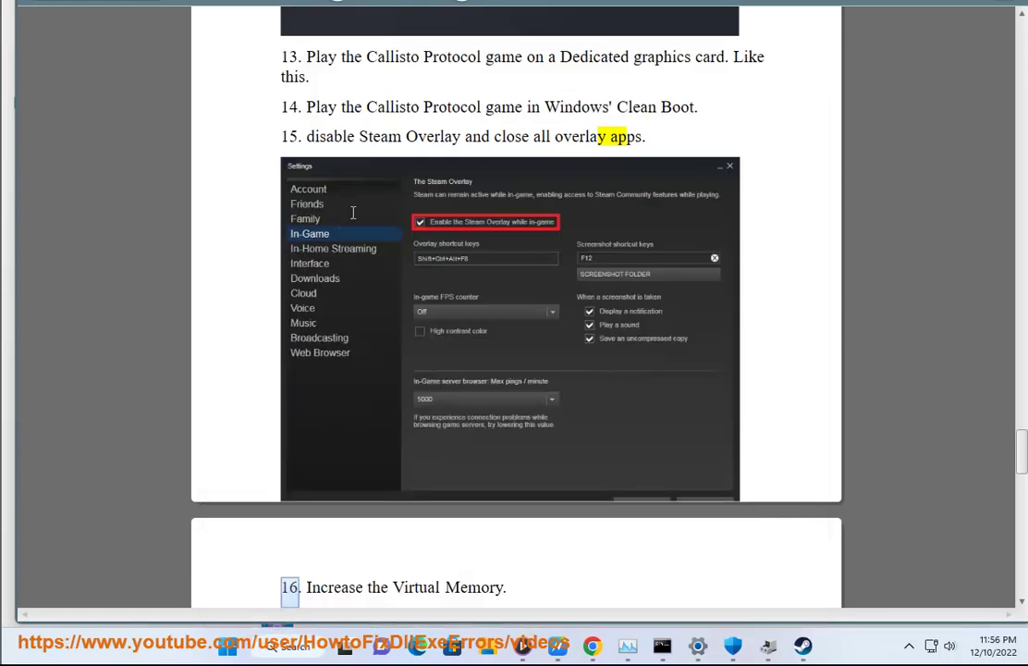
click(910, 646)
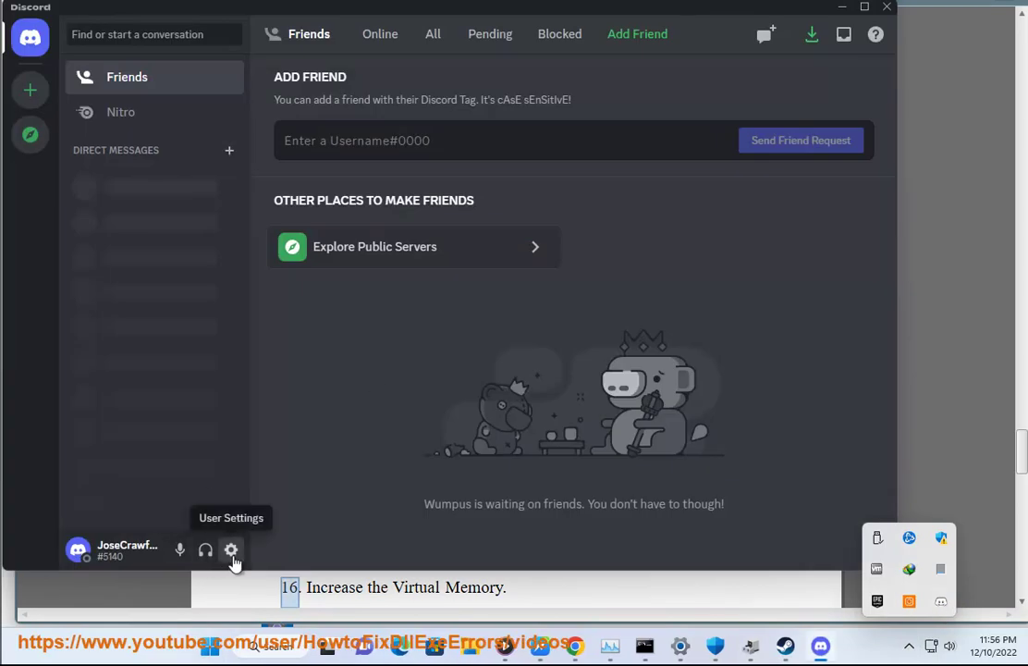
click(231, 549)
scroll(139, 472, down, 3)
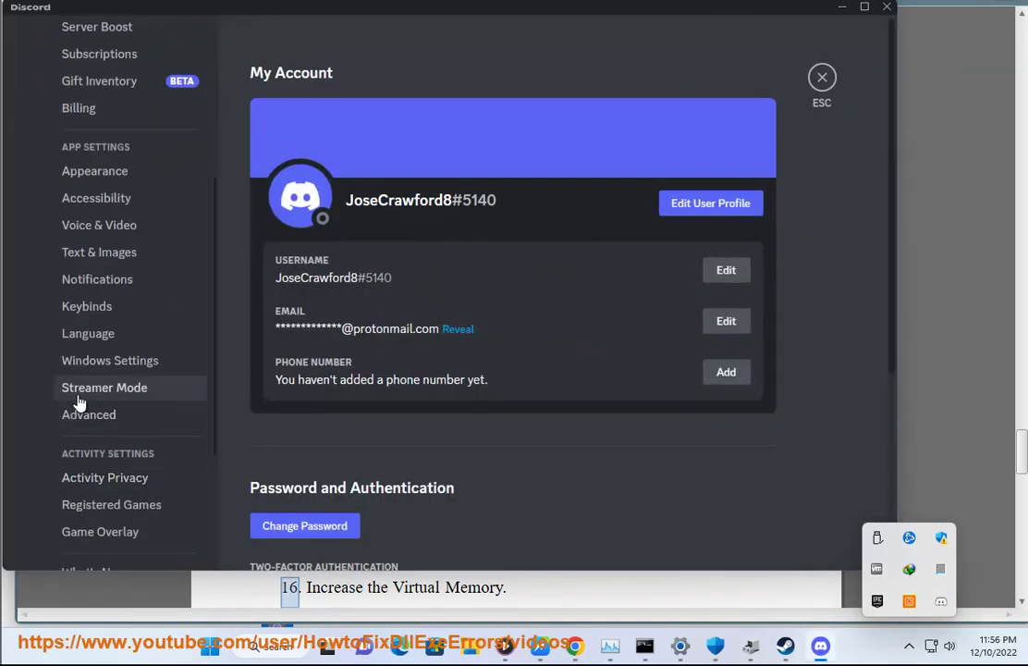
click(112, 538)
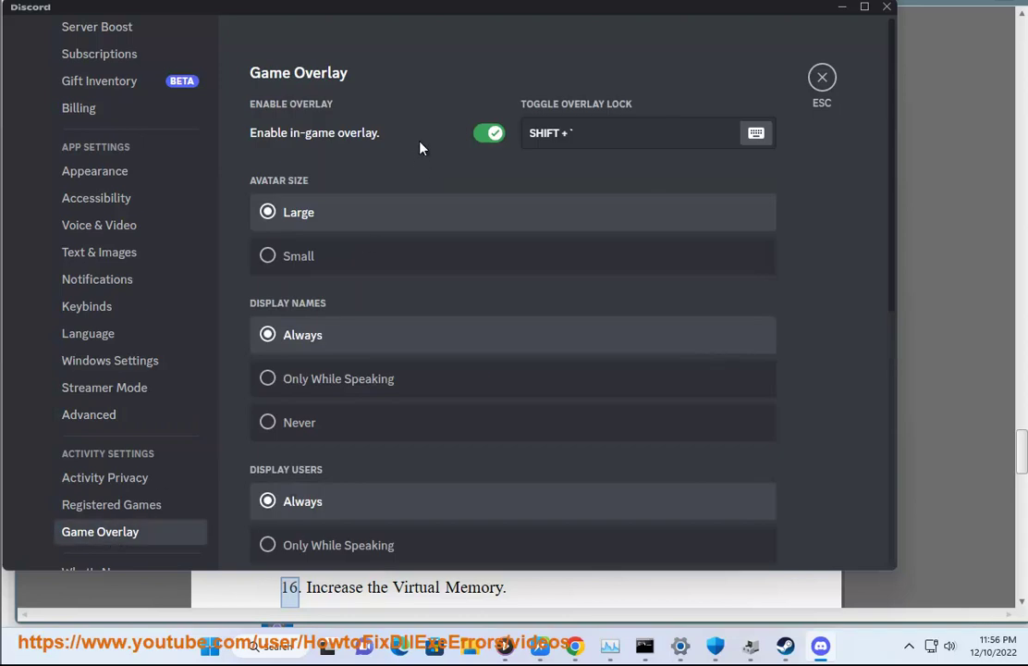
click(828, 83)
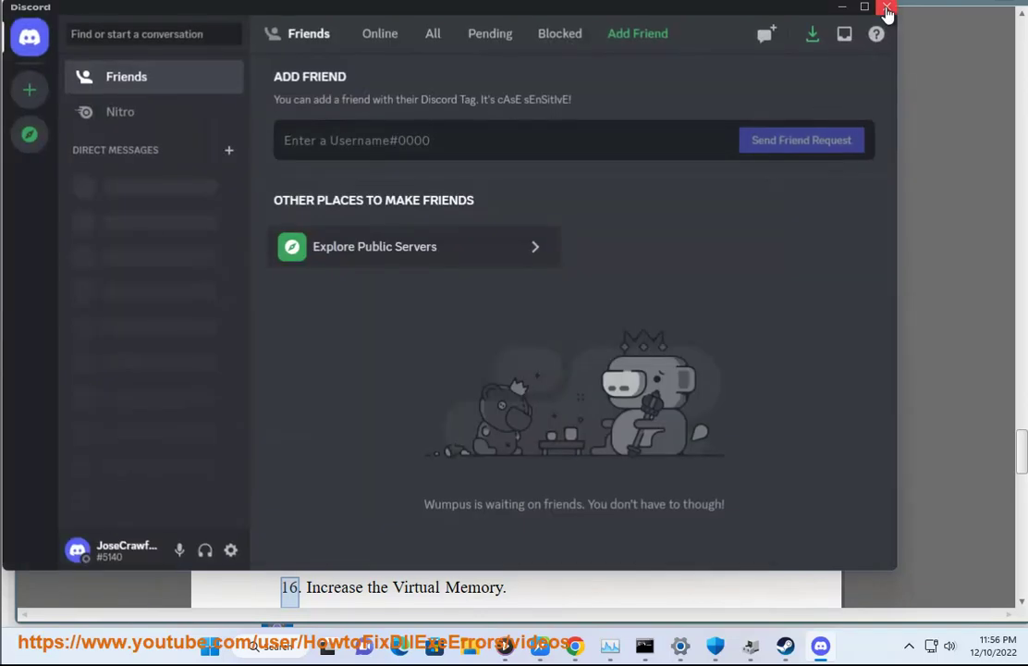
click(885, 7)
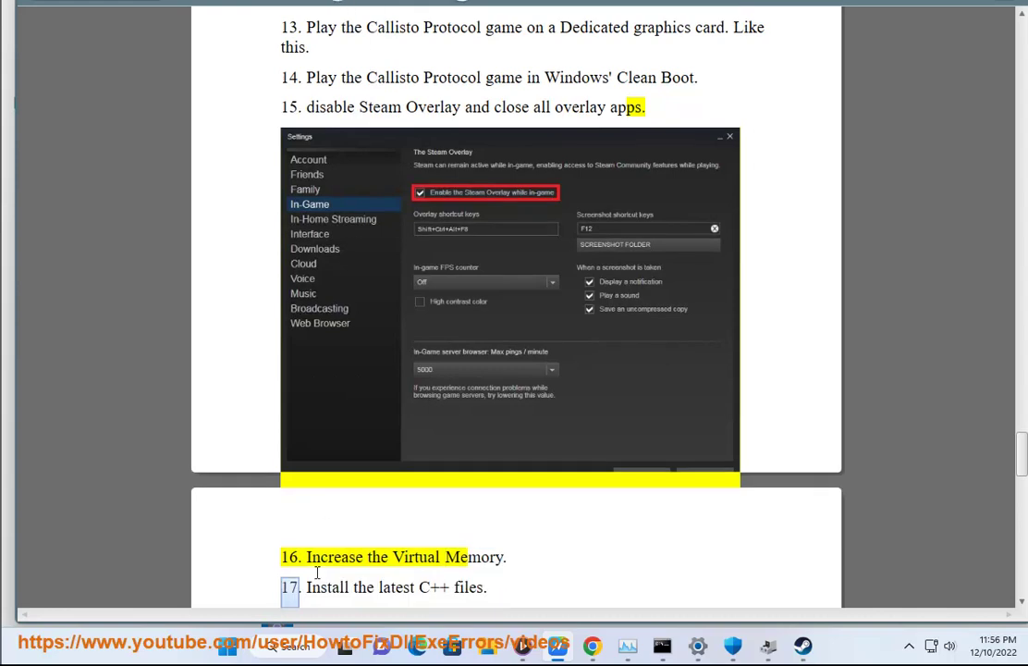
click(301, 651)
text(ADV)
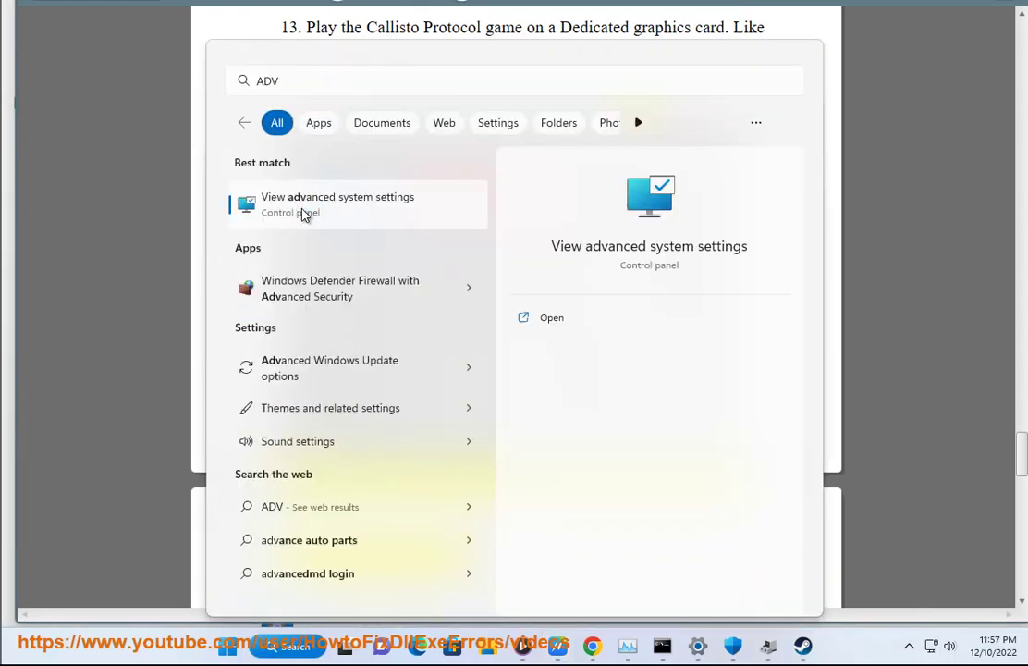
click(297, 203)
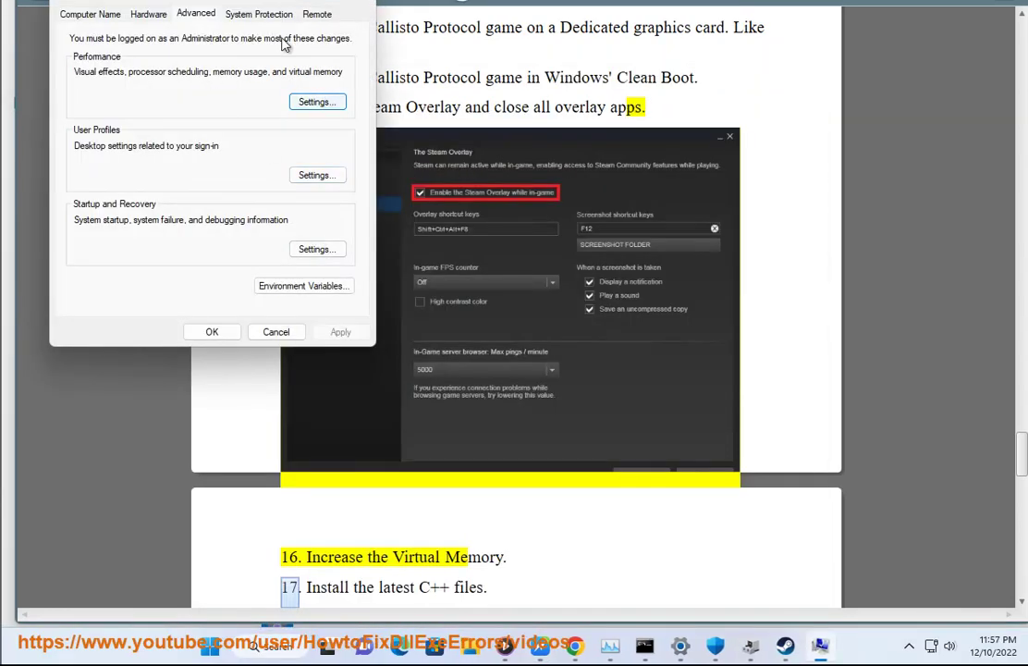
click(296, 105)
drag(273, 57, 621, 64)
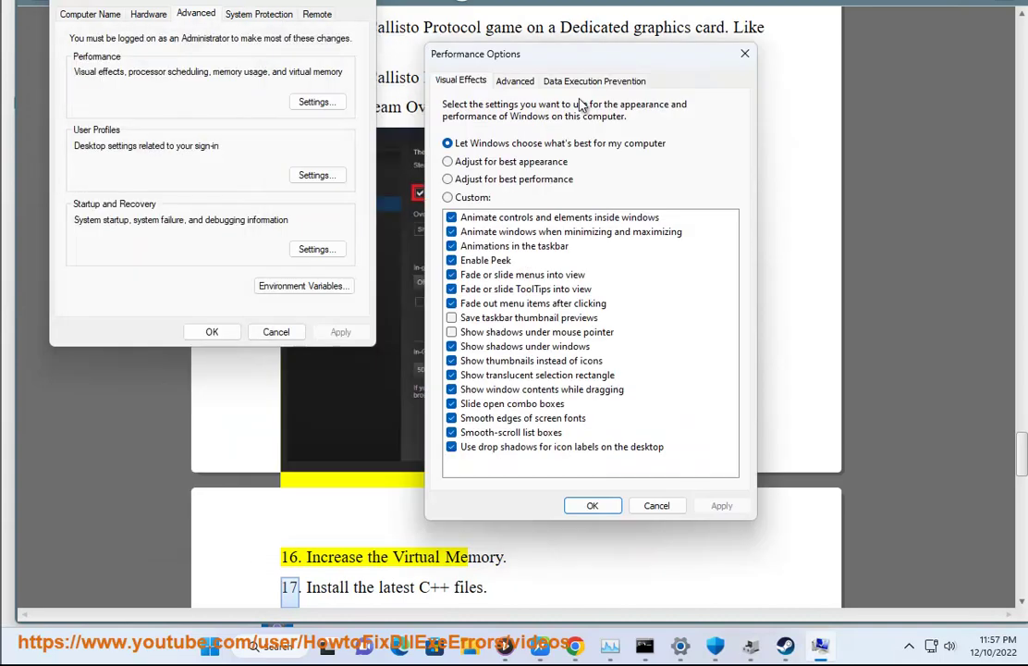
click(515, 81)
click(693, 289)
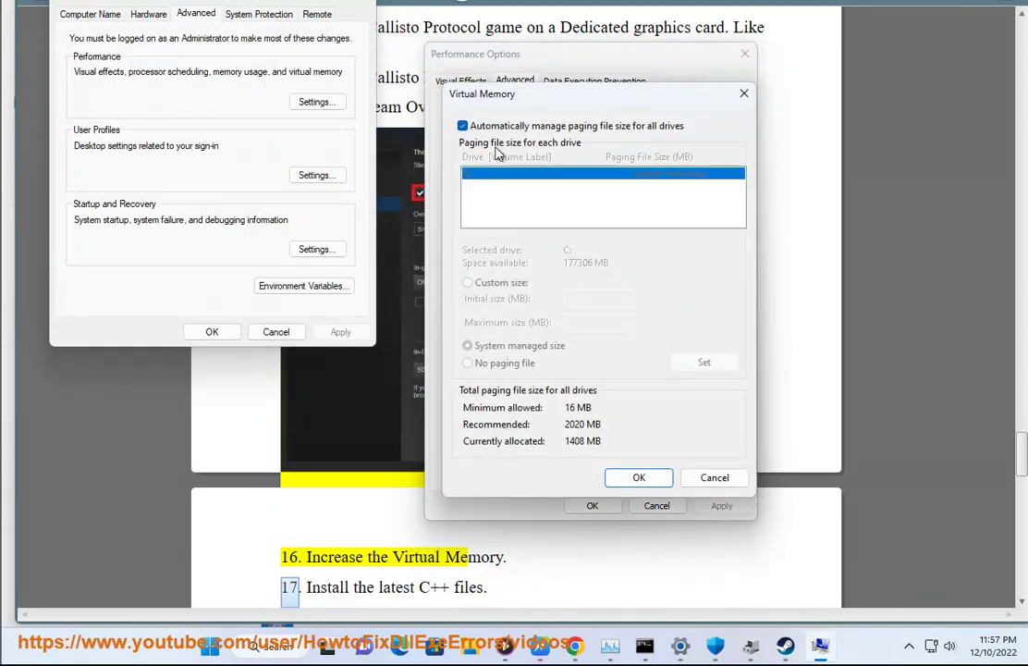
click(463, 124)
click(468, 282)
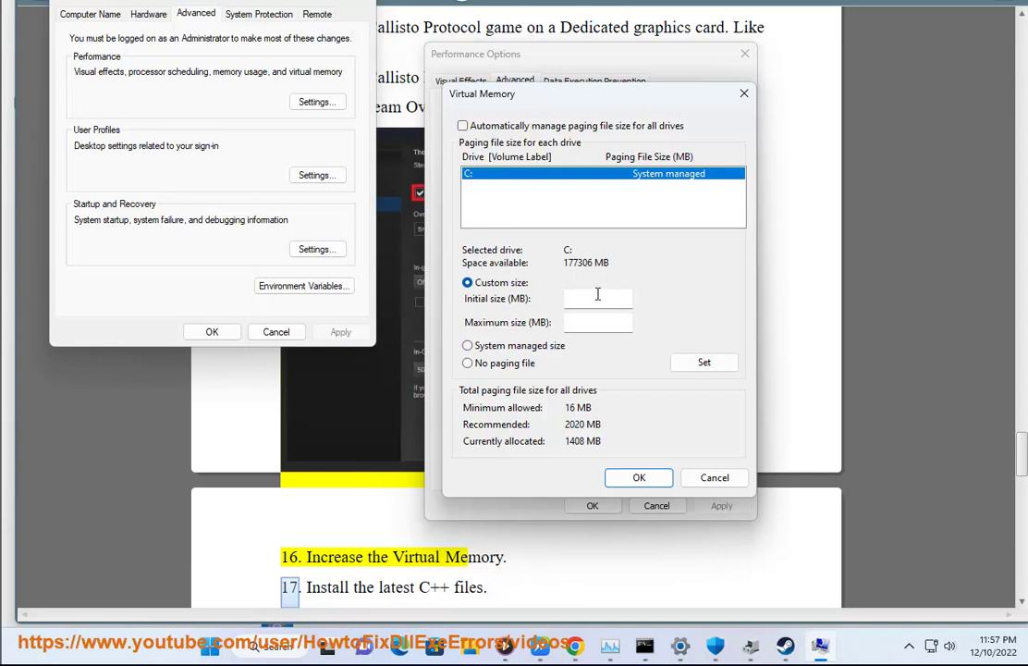
text(170000)
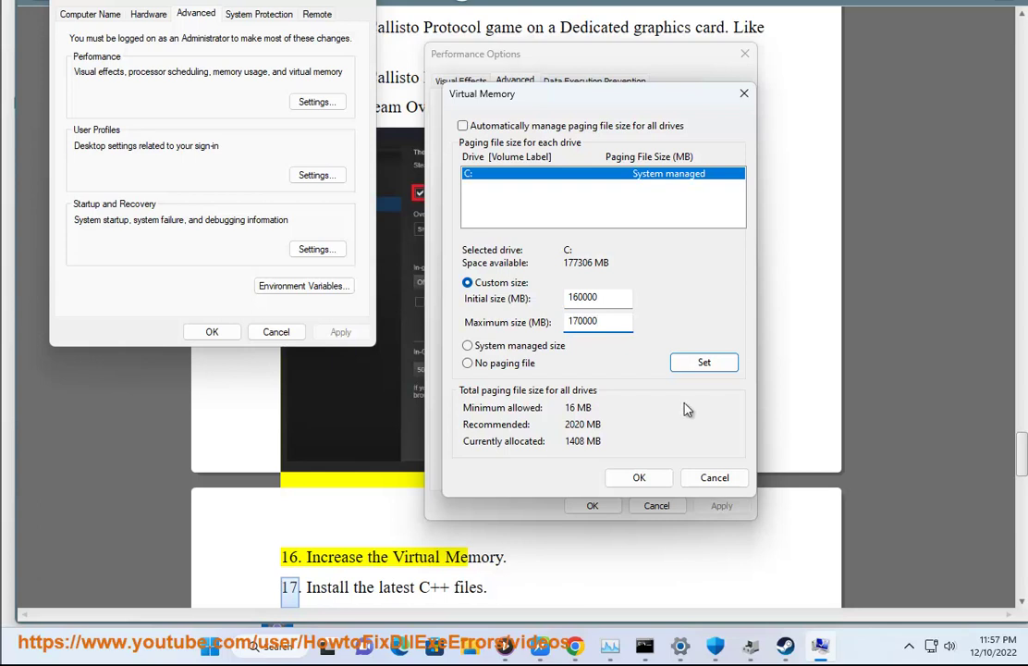
click(712, 481)
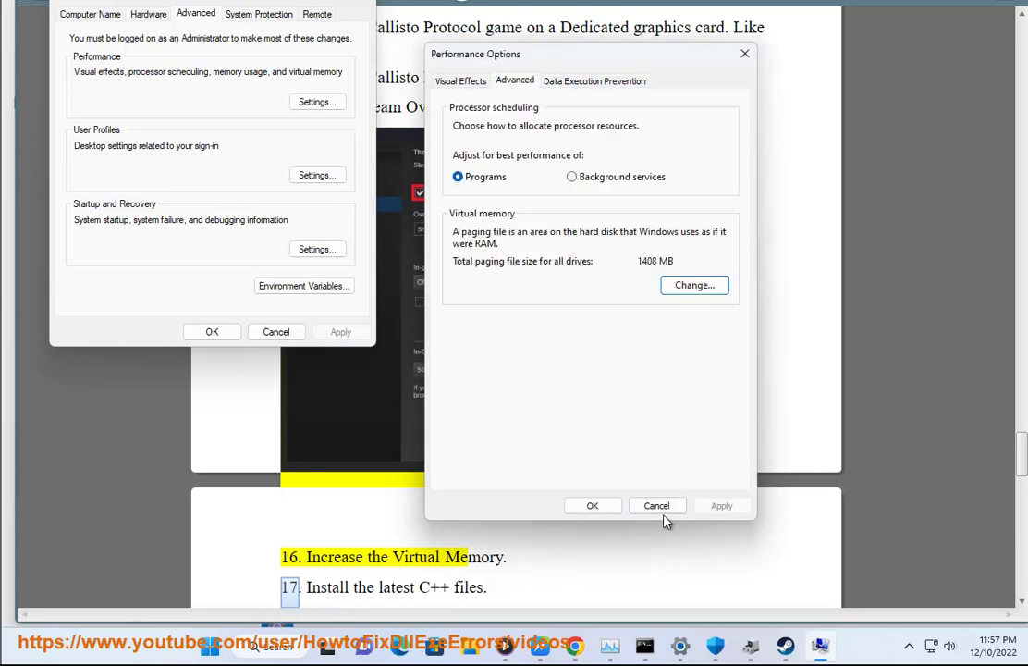
click(655, 507)
click(212, 331)
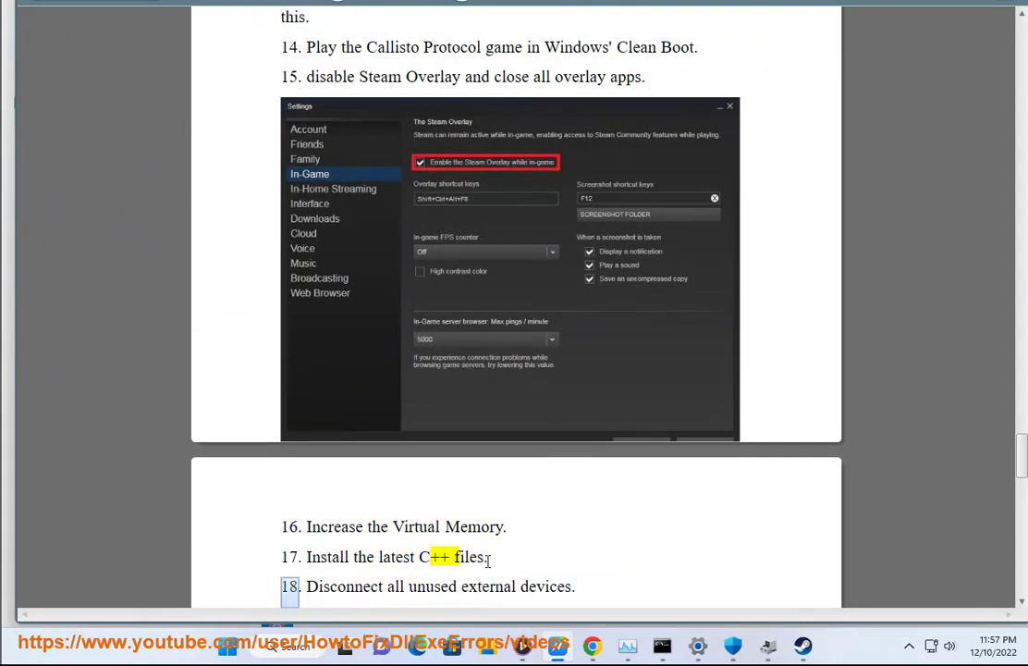
- Search Google in Chrome for 'latest C++ files' copied from step 17
drag(488, 559, 395, 559)
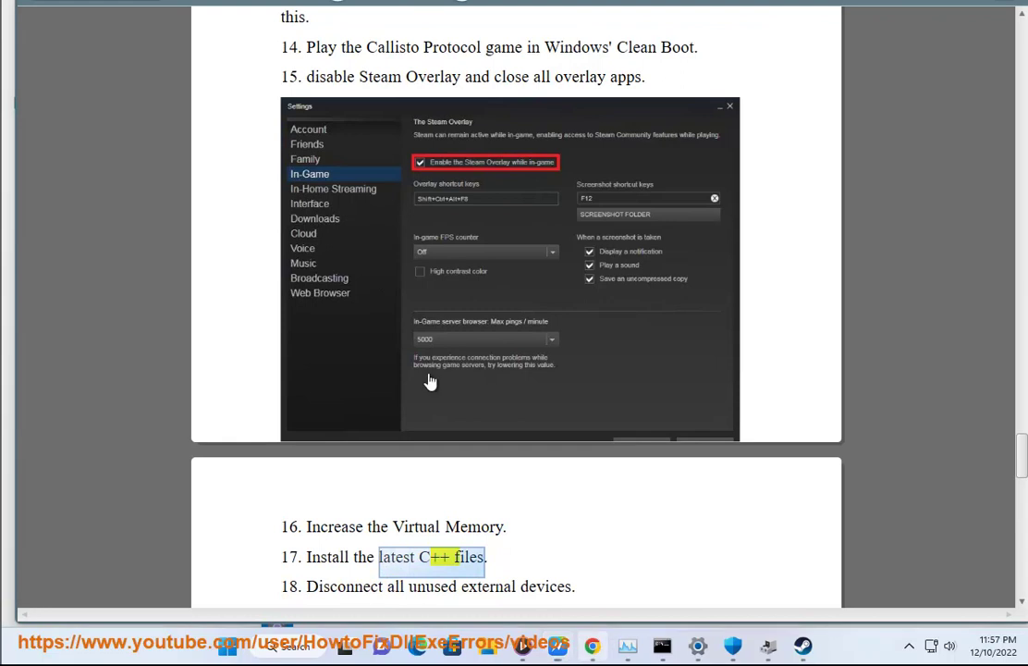
click(591, 646)
triple_click(370, 115)
text(latest C++ files)
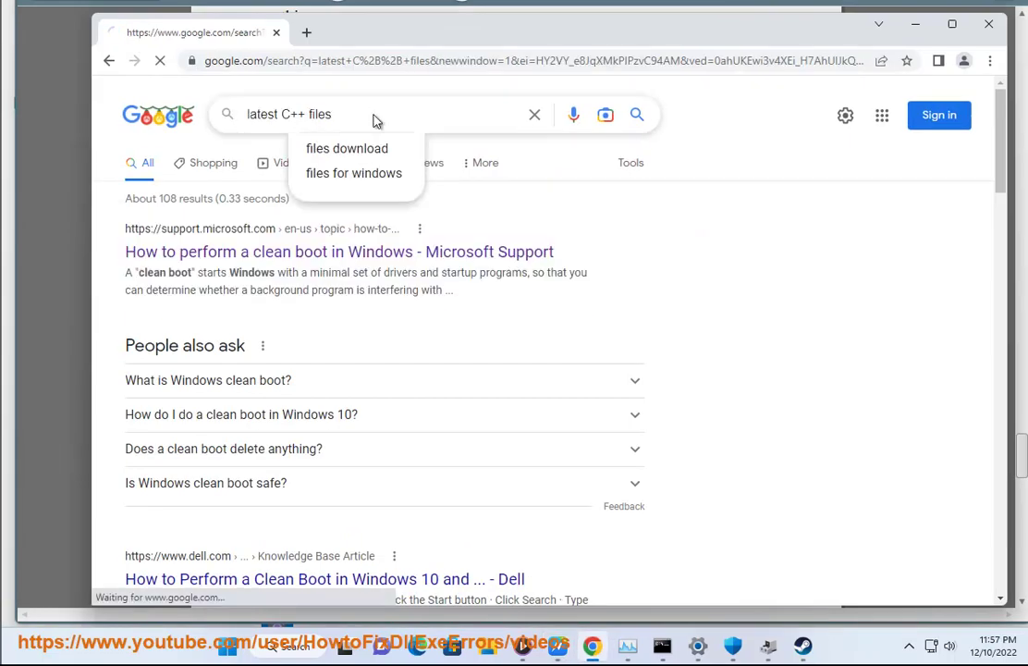
key(Return)
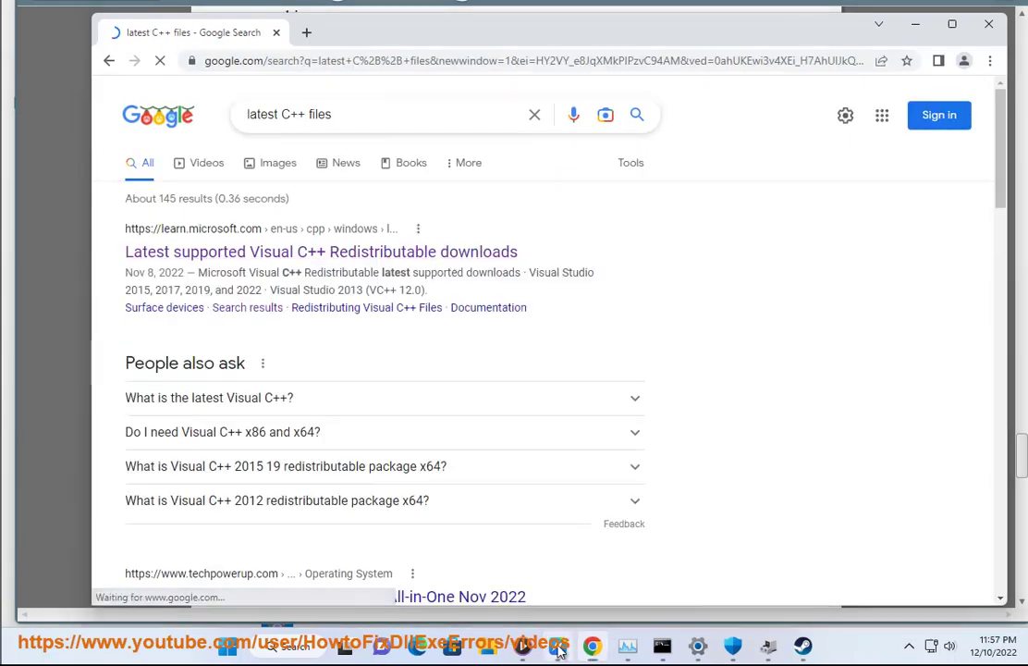
- Back in the guide, open and close the tray's Safely Remove Hardware device list
click(545, 632)
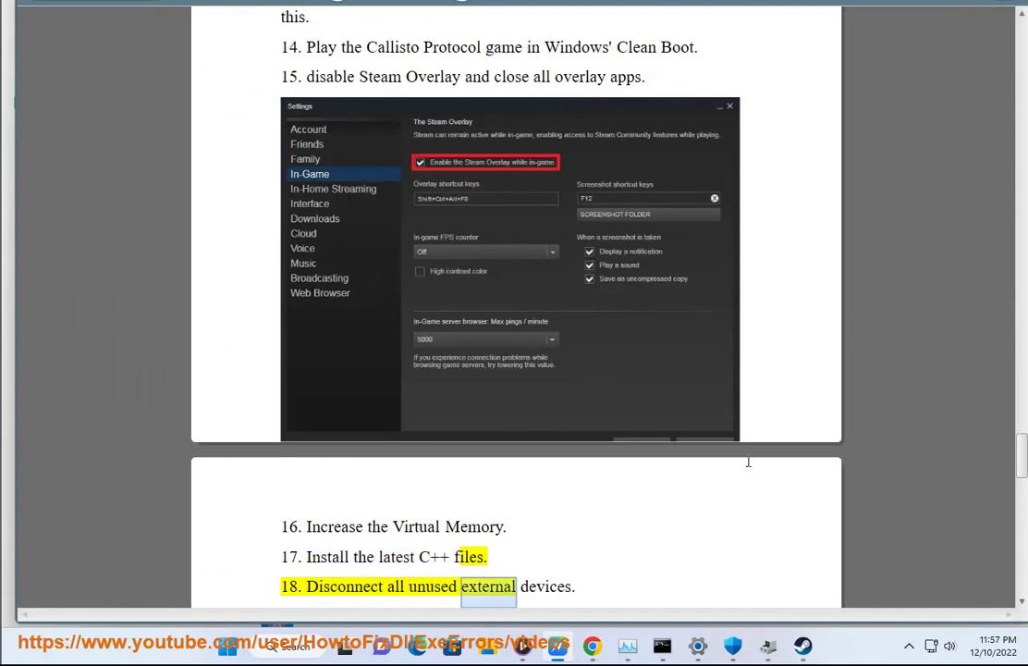
click(909, 645)
click(876, 539)
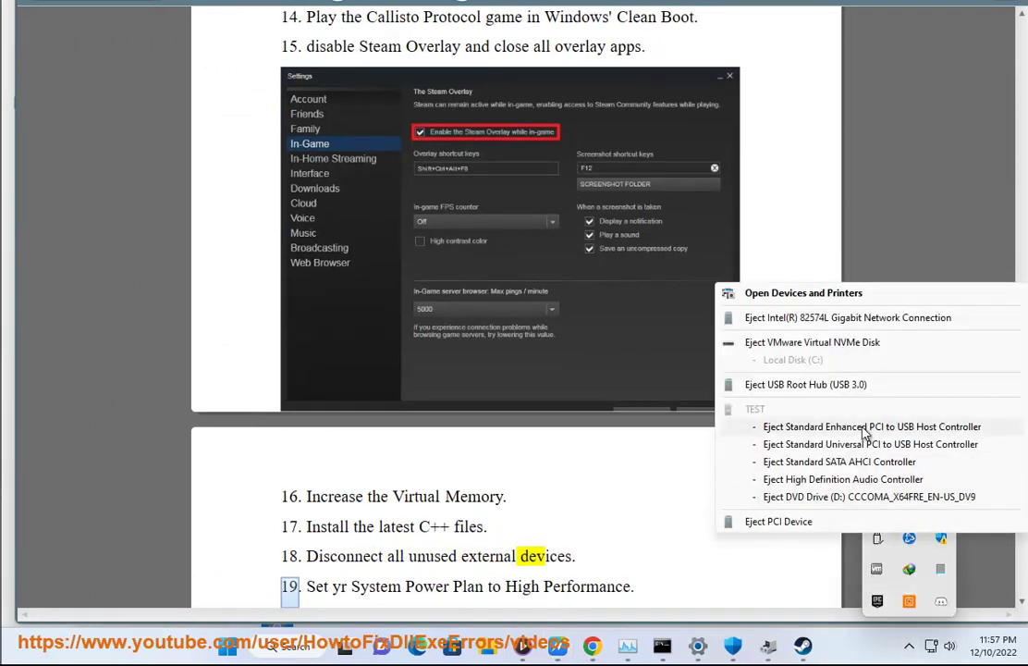
click(816, 497)
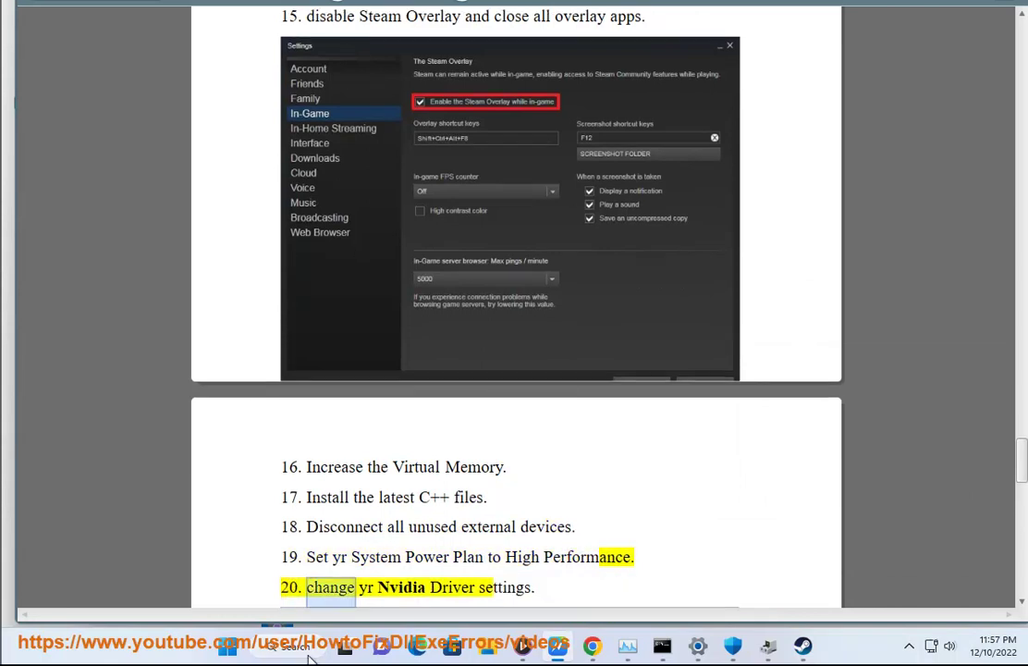
- Select the Ultimate Performance plan in Control Panel's System and Security > Power Options
click(294, 645)
text(c)
click(305, 280)
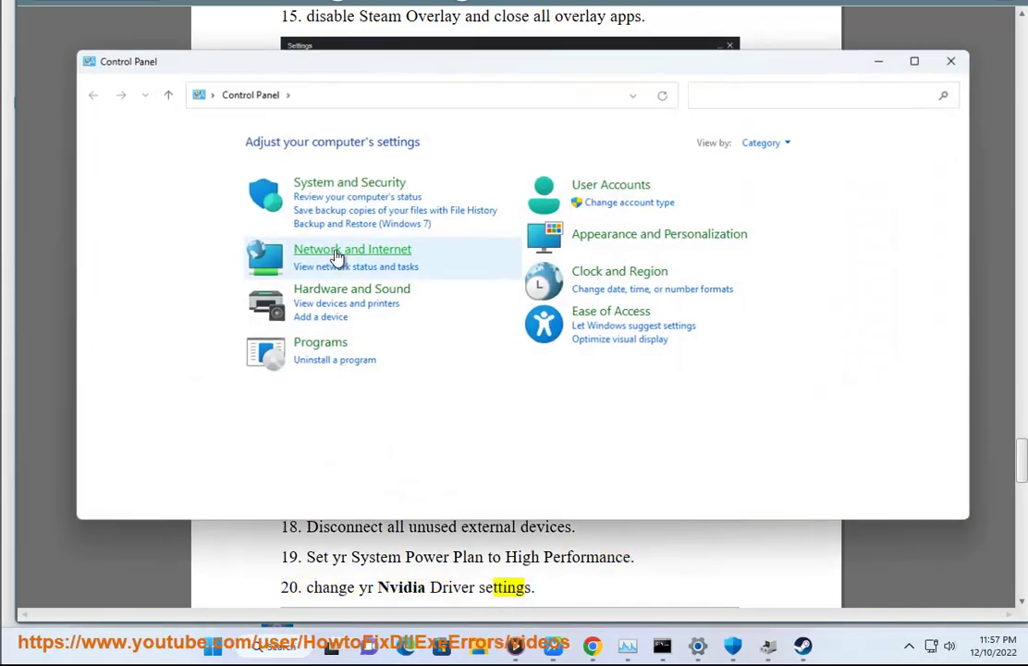
click(356, 184)
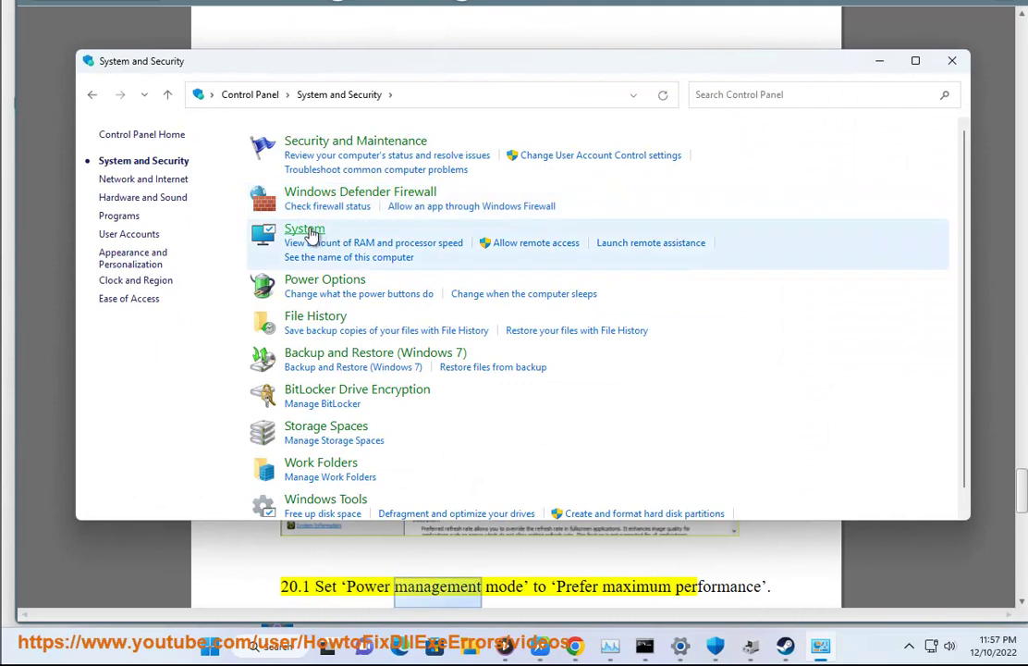
click(305, 229)
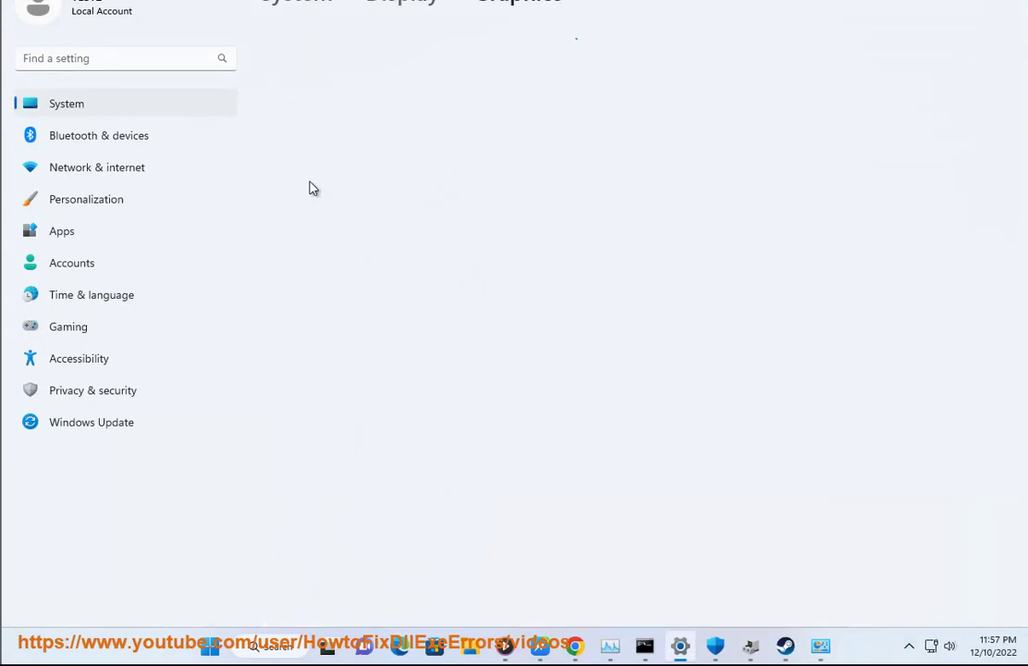
click(820, 645)
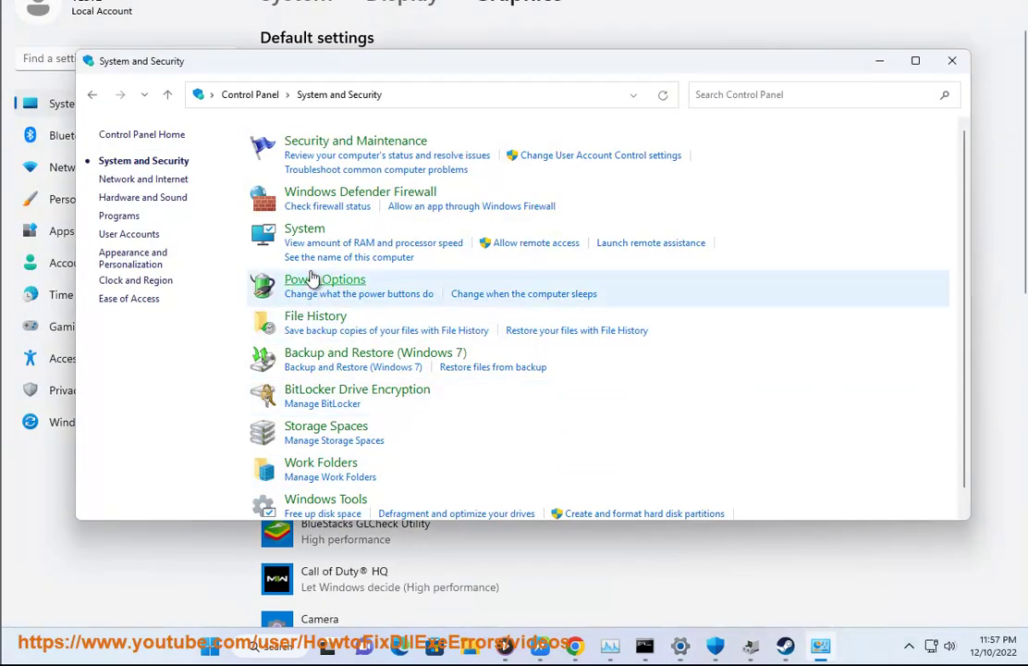
click(315, 282)
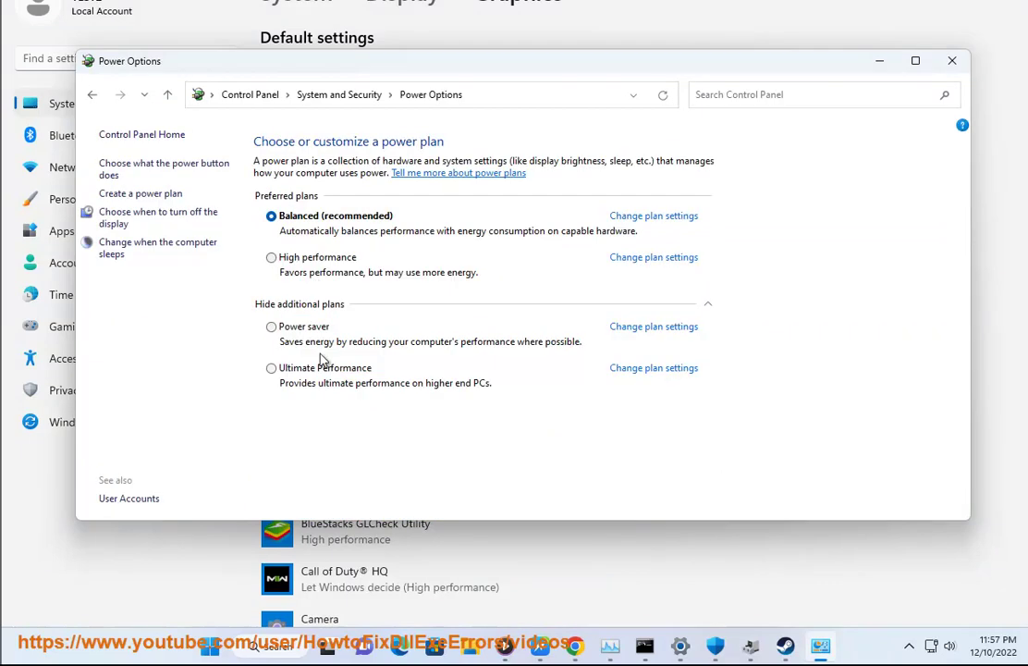
click(272, 367)
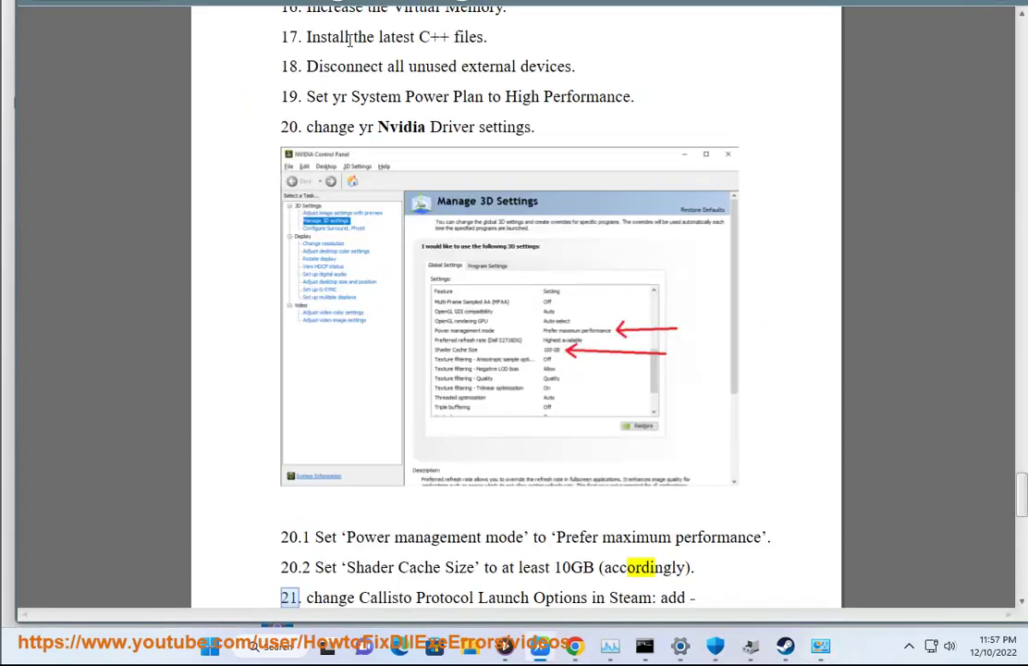